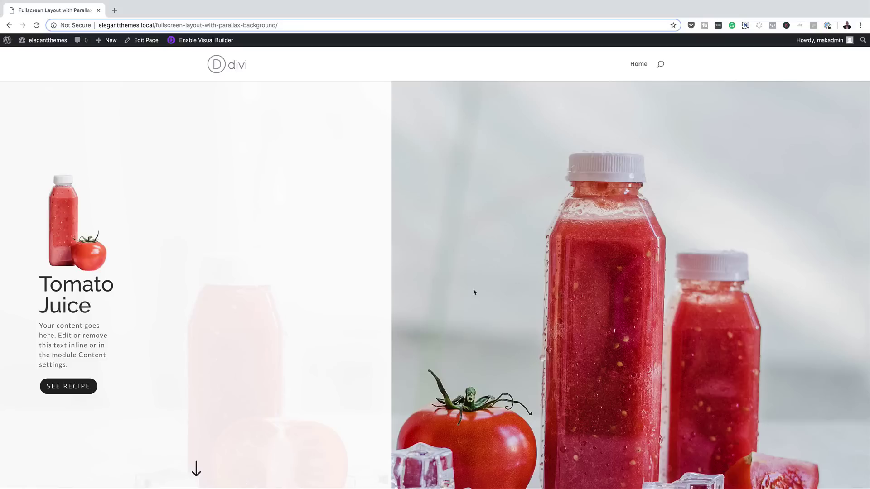
Step: Preview the successive fullscreen juice sections and their parallax backgrounds on the finished page
{"action": "left_click", "coordinate": [201, 467]}
{"action": "left_click", "coordinate": [201, 466]}
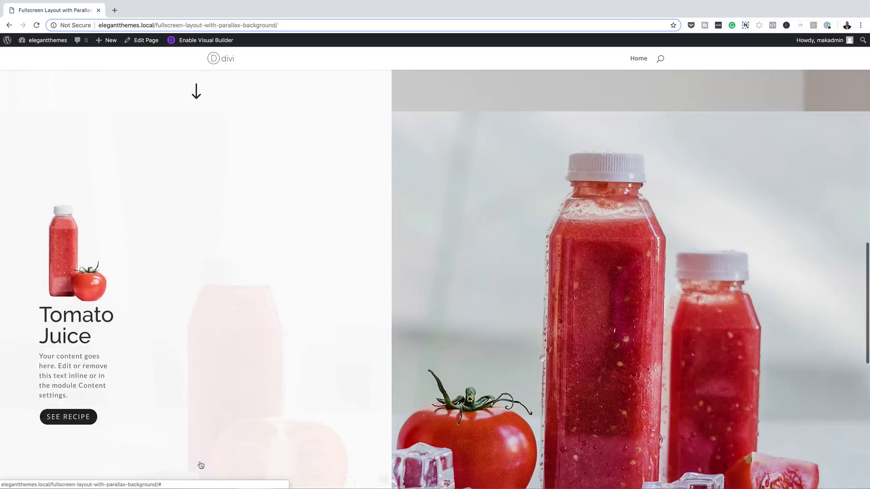
{"action": "left_click", "coordinate": [200, 468]}
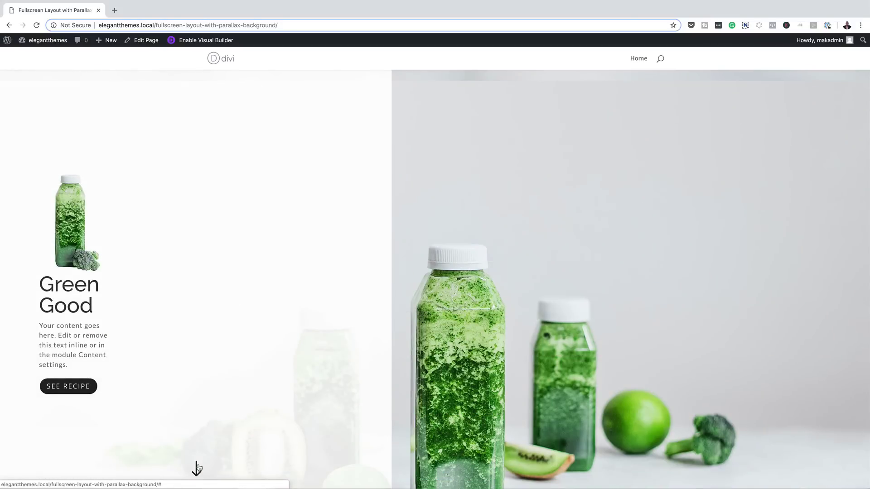
{"action": "left_click", "coordinate": [197, 468]}
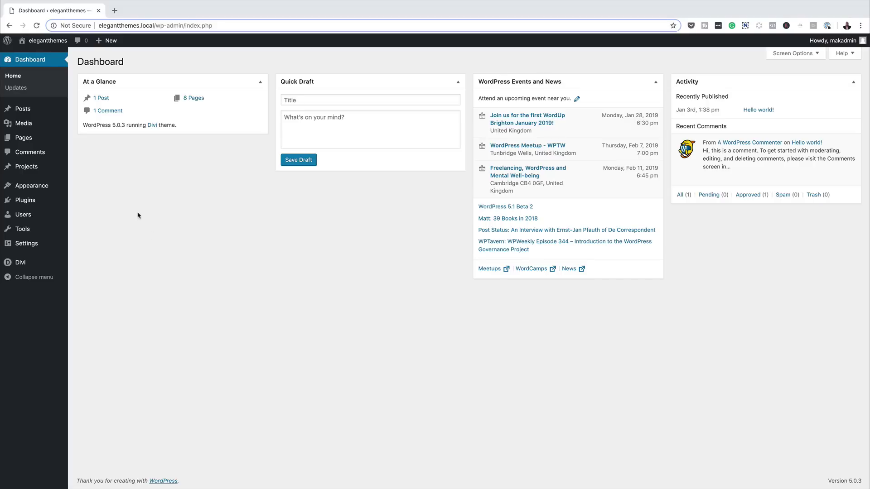
Step: Create a new page titled "Fullscreen Layout with Parallax Background" and start building it from scratch with the Divi Builder
{"action": "mouse_move", "coordinate": [27, 138]}
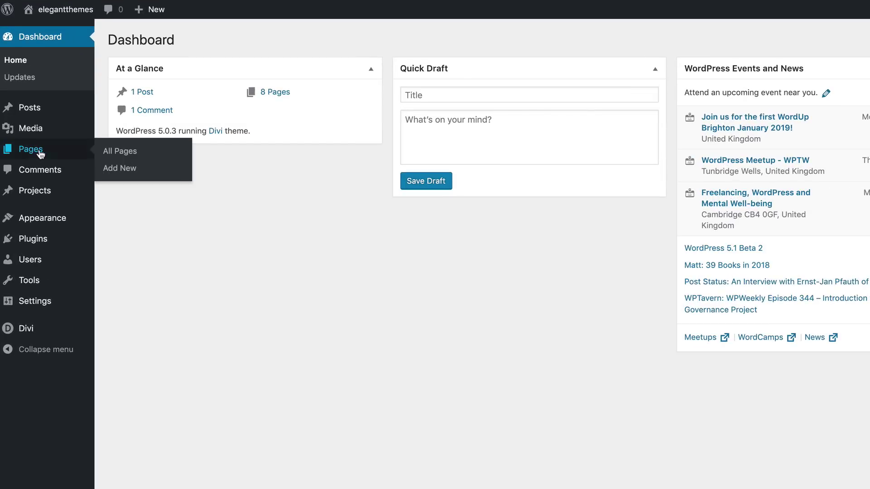
{"action": "left_click", "coordinate": [114, 170]}
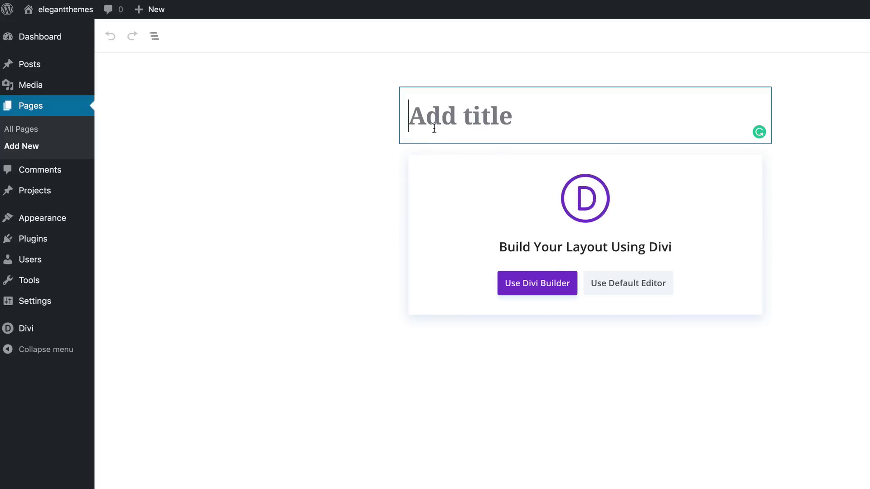
{"action": "type", "text": "Fullscreen Layout with Parallax Background"}
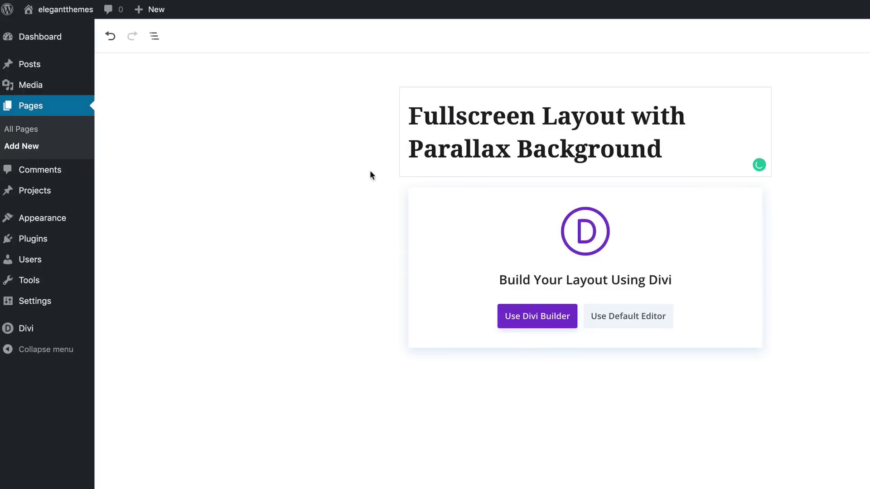
{"action": "left_click", "coordinate": [542, 321]}
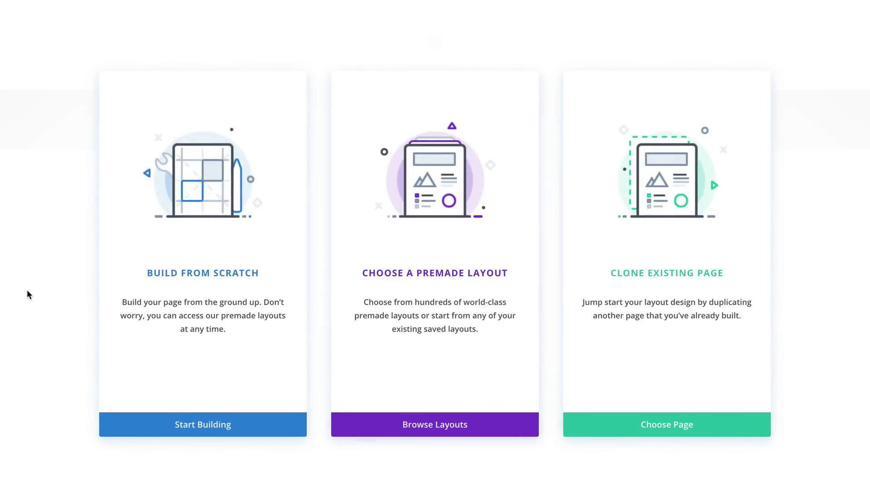
{"action": "left_click", "coordinate": [214, 276]}
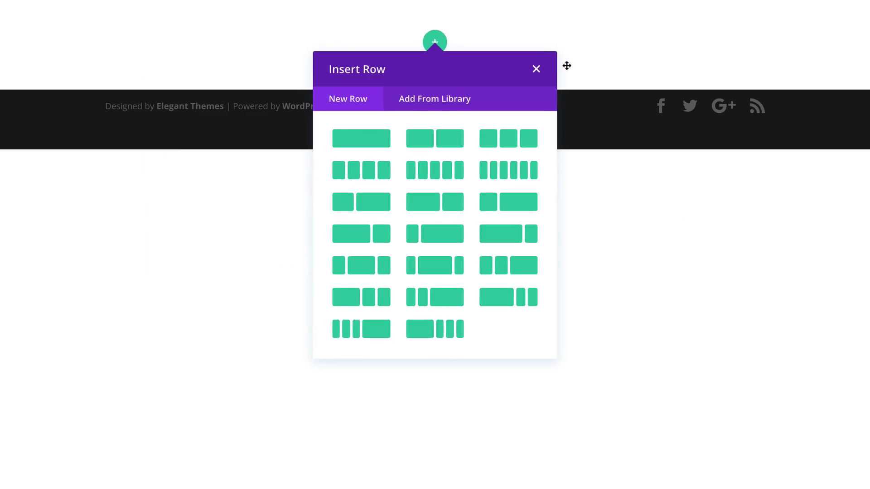
Step: Dismiss the row insertion and add a fullwidth section containing a Fullwidth Header module below the empty section
{"action": "left_click", "coordinate": [536, 69]}
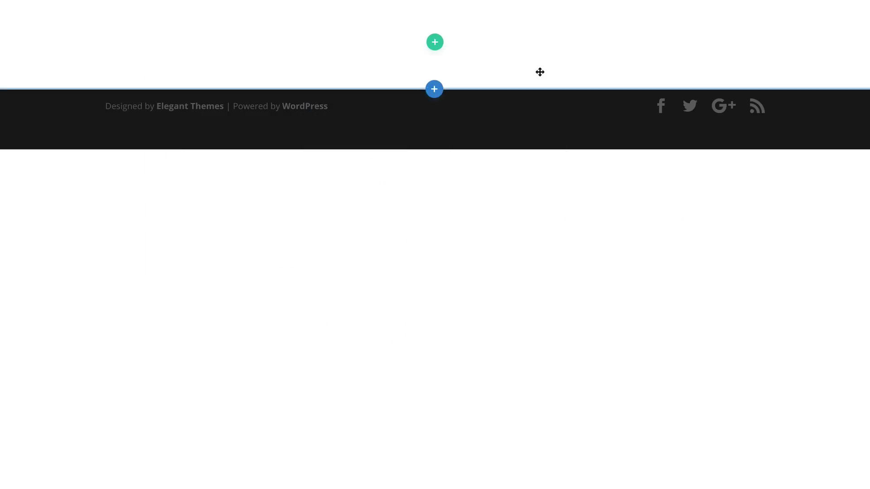
{"action": "left_click", "coordinate": [434, 91]}
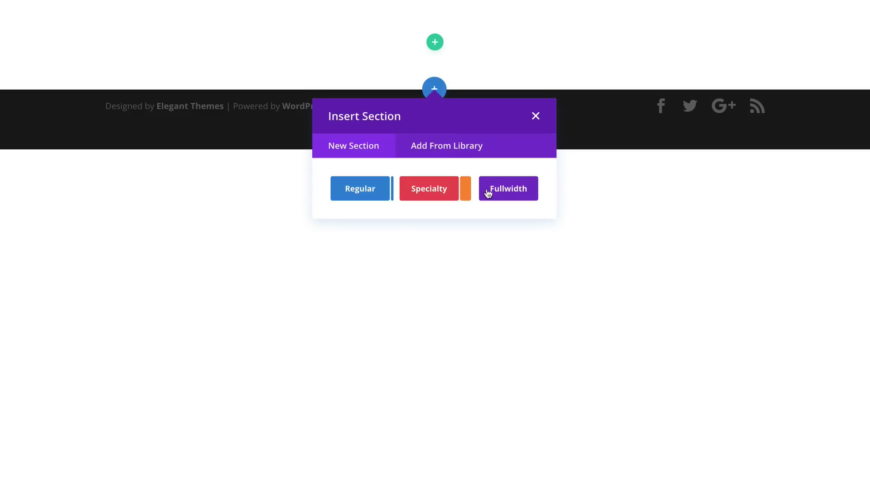
{"action": "left_click", "coordinate": [511, 193]}
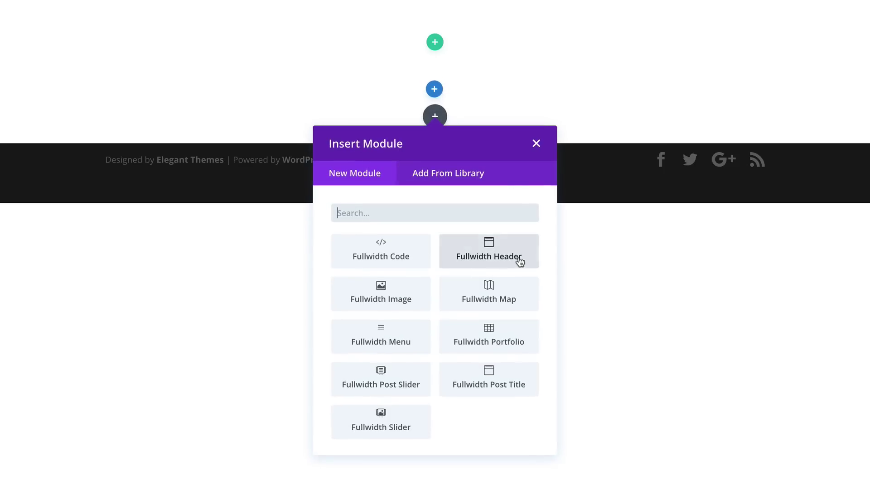
{"action": "left_click", "coordinate": [519, 259]}
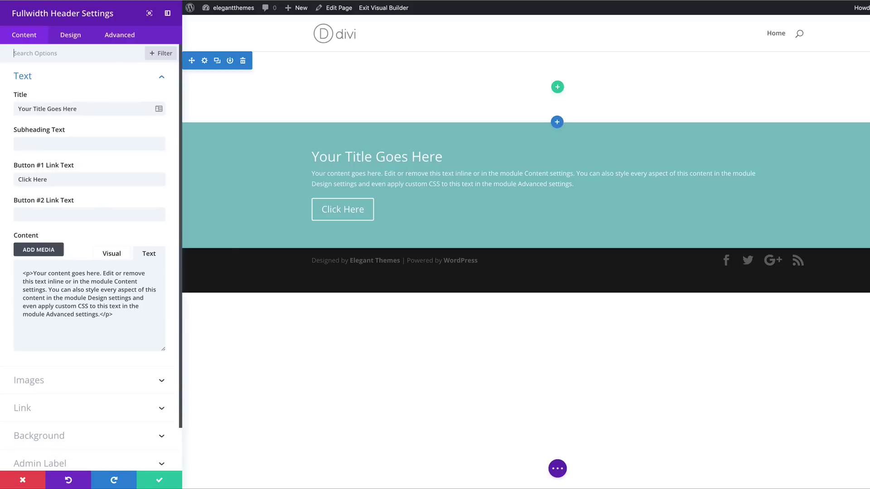
Step: Set the fullwidth header's title to "Tomato Juice" and its first button's text to "See Recipe"
{"action": "triple_click", "coordinate": [90, 109]}
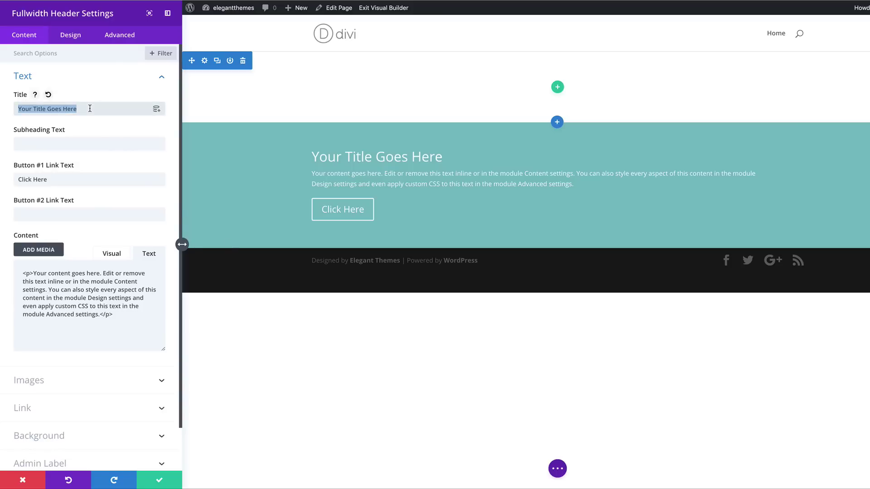
{"action": "type", "text": "Tomato Juice"}
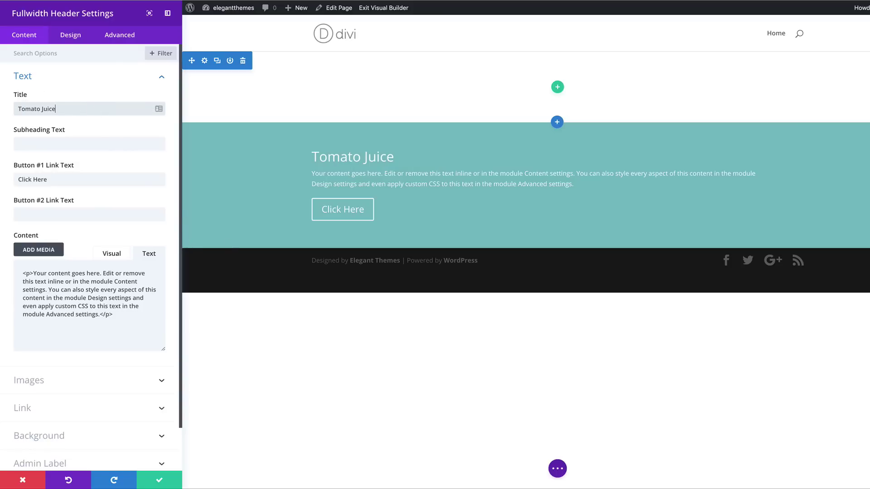
{"action": "triple_click", "coordinate": [60, 180]}
{"action": "type", "text": "See Recipe"}
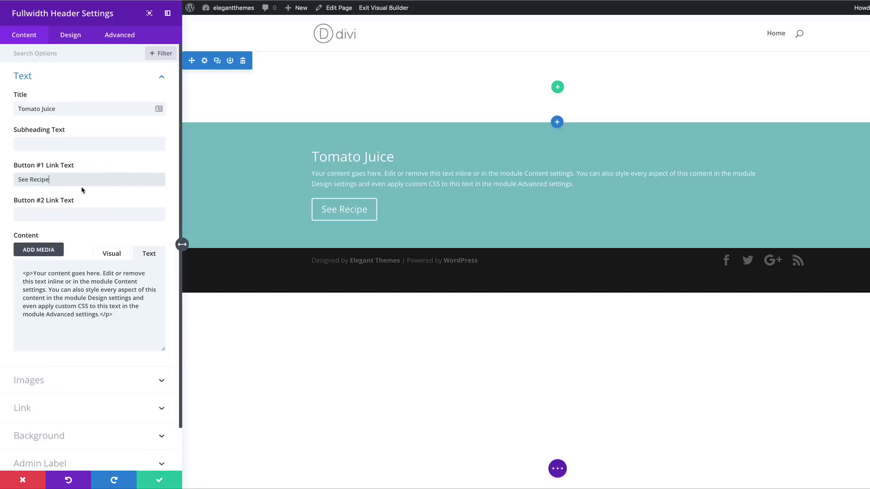
Step: Set the link URL of the header's first button to "#"
{"action": "scroll", "coordinate": [111, 215], "scroll_direction": "down", "scroll_amount": 1}
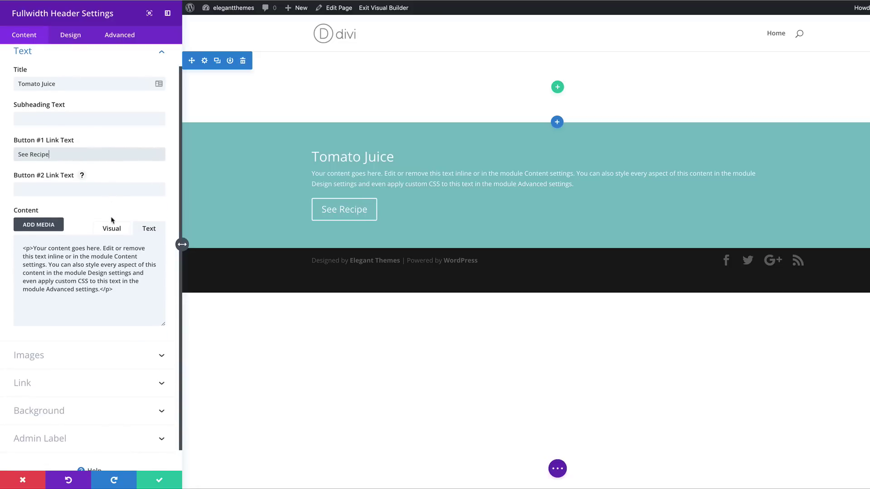
{"action": "scroll", "coordinate": [111, 220], "scroll_direction": "down", "scroll_amount": 1}
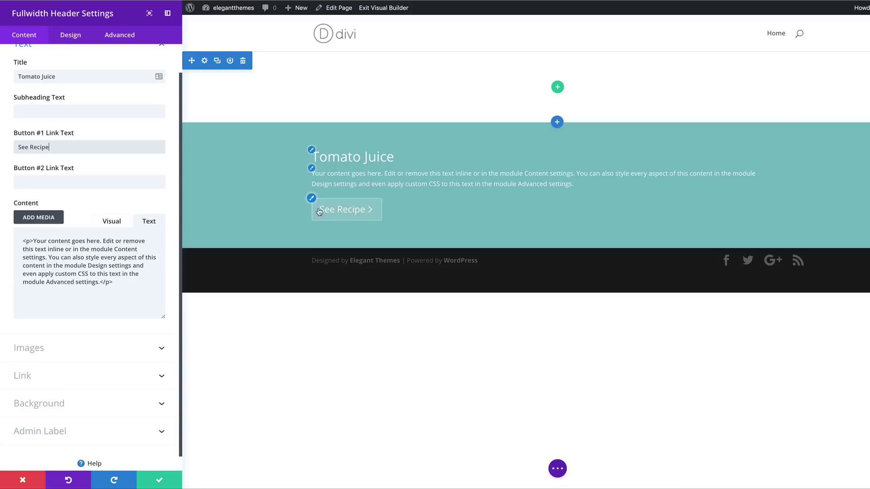
{"action": "scroll", "coordinate": [79, 363], "scroll_direction": "down", "scroll_amount": 1}
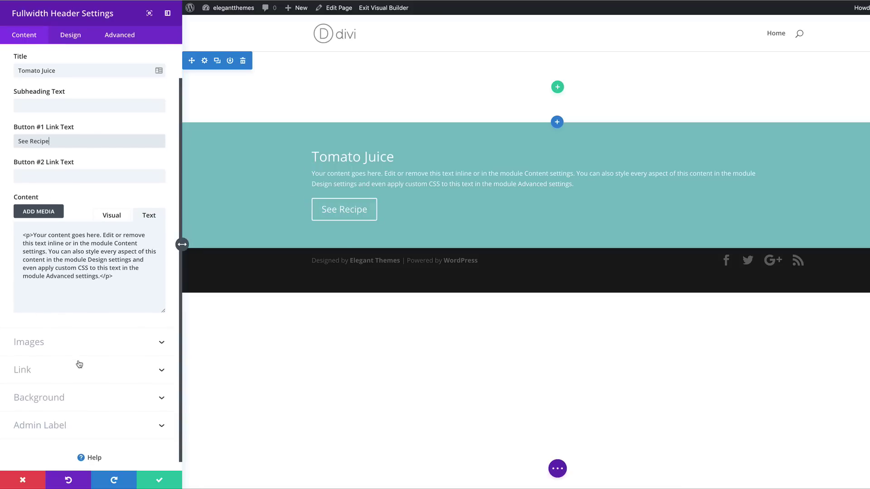
{"action": "left_click", "coordinate": [35, 371]}
{"action": "left_click", "coordinate": [35, 167]}
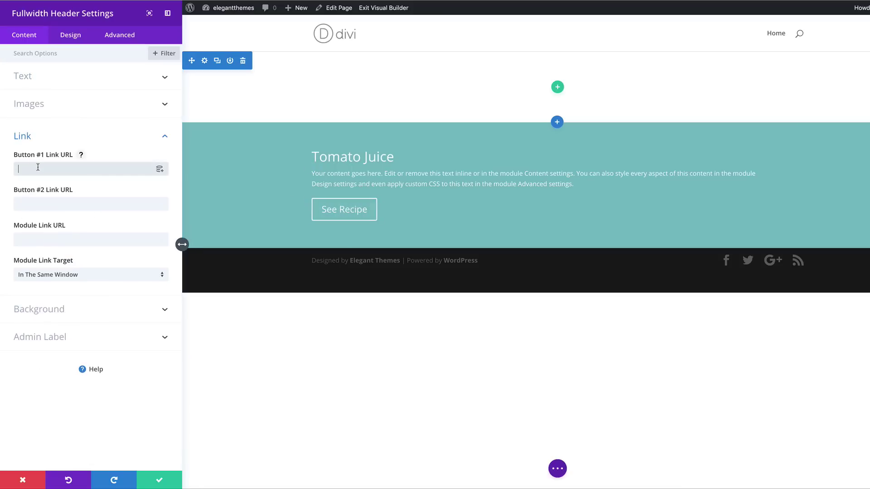
{"action": "type", "text": "#"}
Step: Shorten the header's body content by deleting the sentence starting with "You can also style every aspect"
{"action": "left_click", "coordinate": [43, 81]}
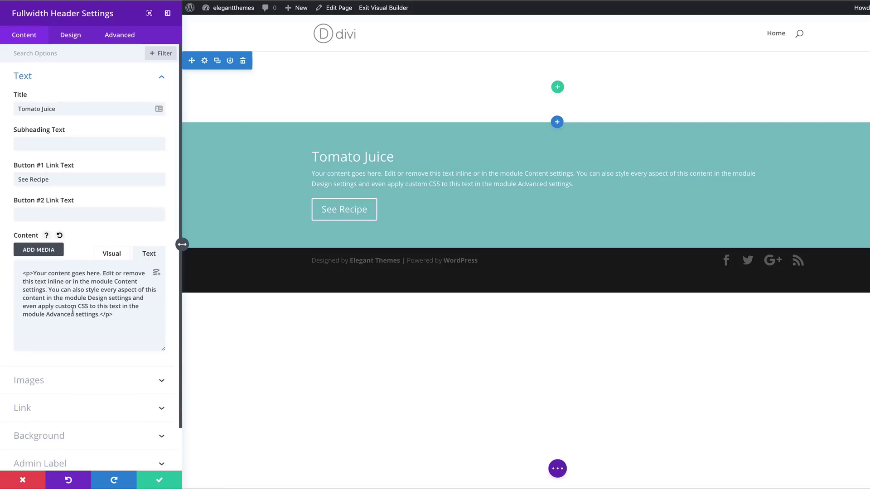
{"action": "left_click_drag", "start_coordinate": [49, 289], "coordinate": [99, 314]}
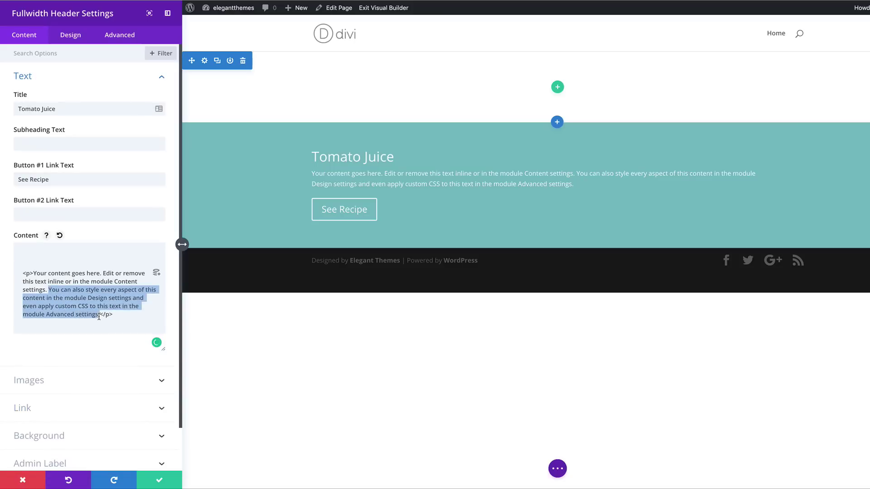
{"action": "key", "text": "BackSpace"}
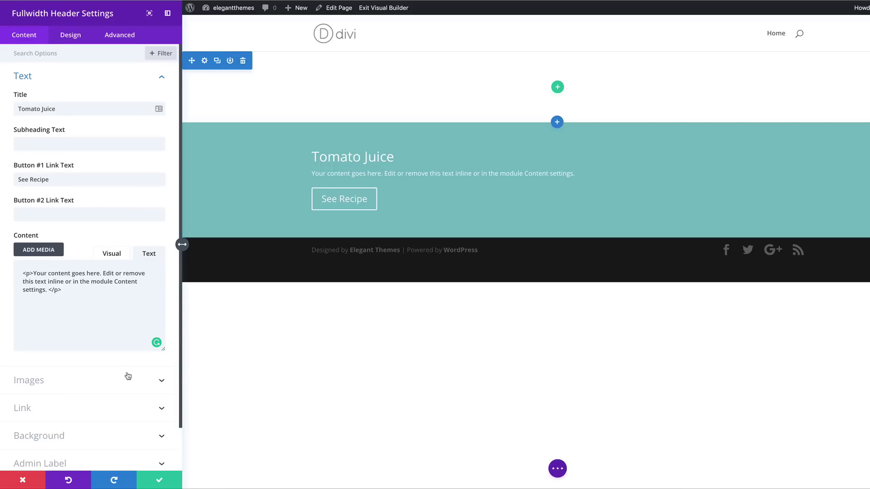
Step: Add the tomato juice bottle picture 2.png from the media library as the header's logo image
{"action": "scroll", "coordinate": [128, 376], "scroll_direction": "down", "scroll_amount": 2}
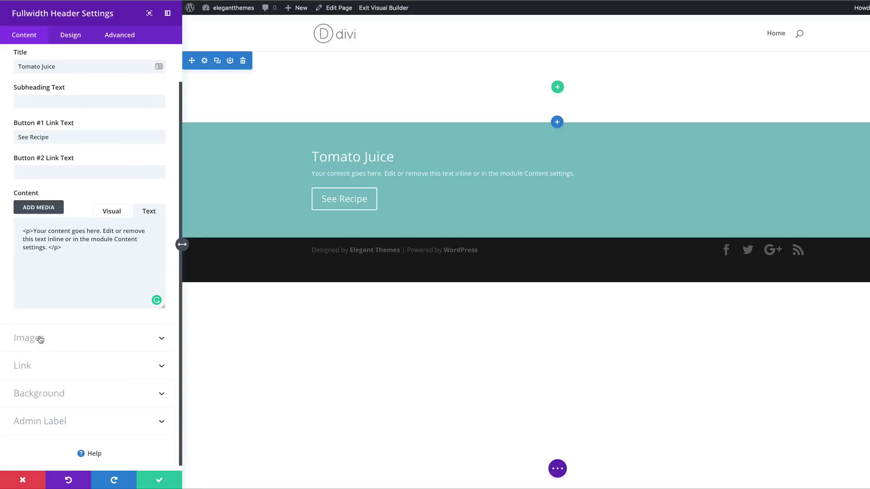
{"action": "left_click", "coordinate": [40, 340]}
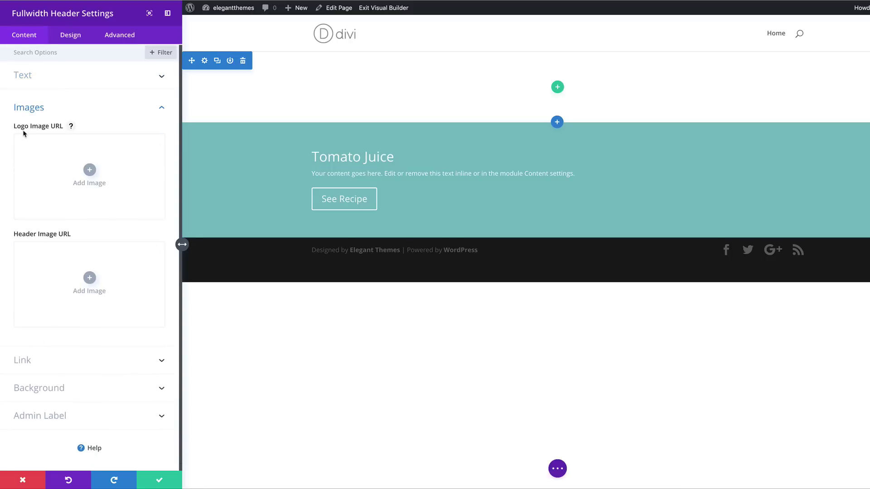
{"action": "left_click", "coordinate": [89, 170]}
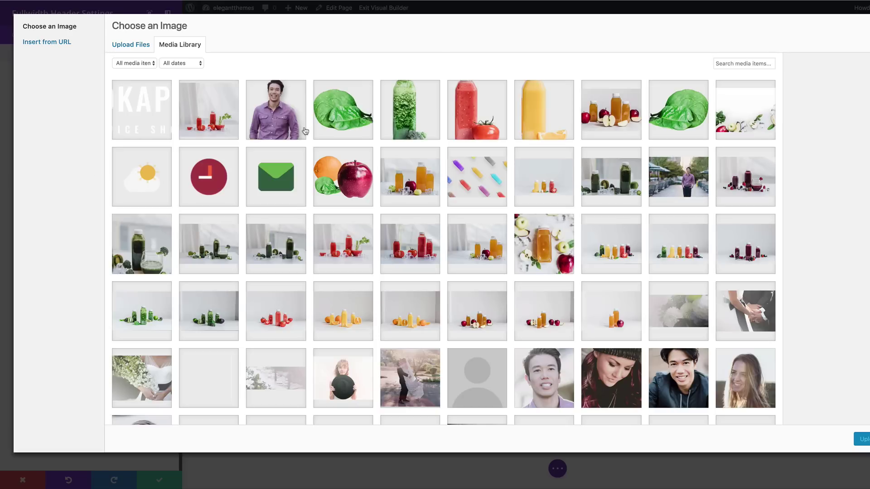
{"action": "left_click", "coordinate": [489, 120]}
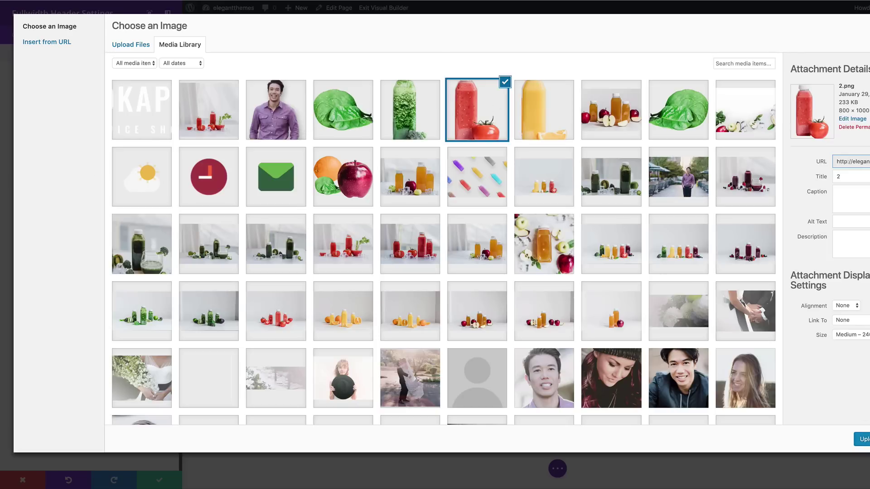
{"action": "left_click", "coordinate": [861, 439]}
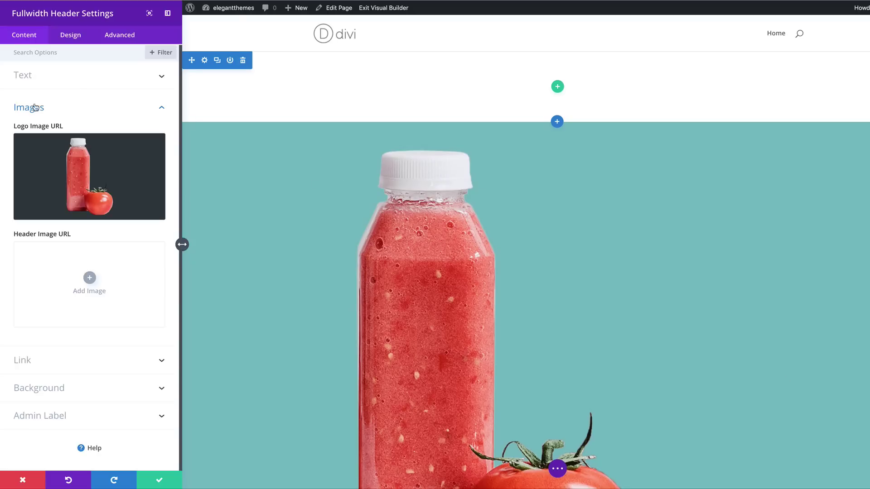
Step: Reduce the fullwidth header's content width to 26%
{"action": "scroll", "coordinate": [330, 233], "scroll_direction": "down", "scroll_amount": 2}
{"action": "scroll", "coordinate": [331, 234], "scroll_direction": "down", "scroll_amount": 6}
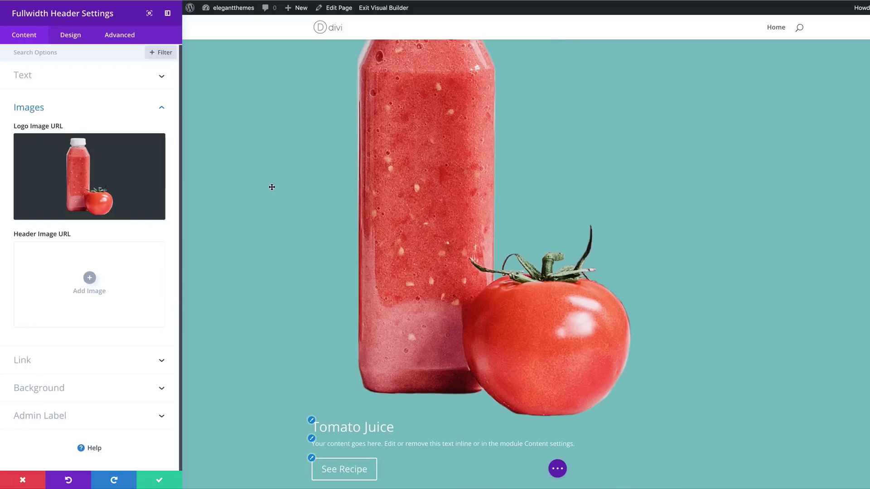
{"action": "left_click", "coordinate": [74, 38]}
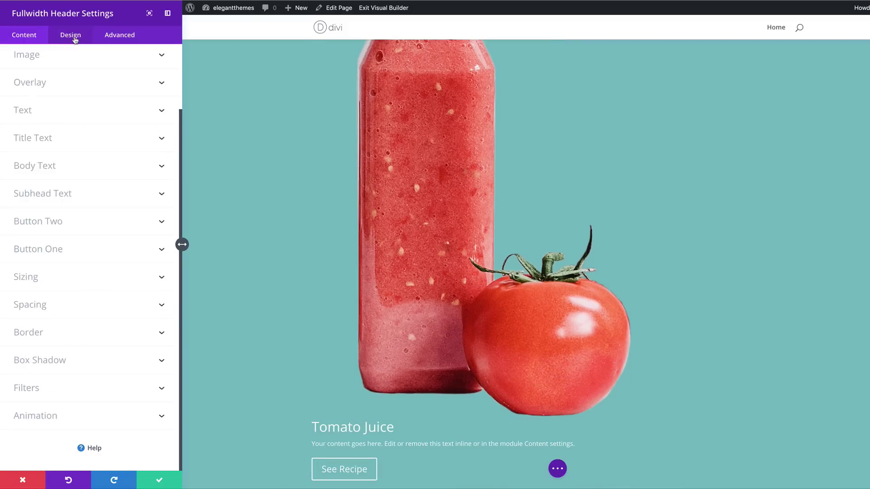
{"action": "scroll", "coordinate": [110, 191], "scroll_direction": "down", "scroll_amount": 1}
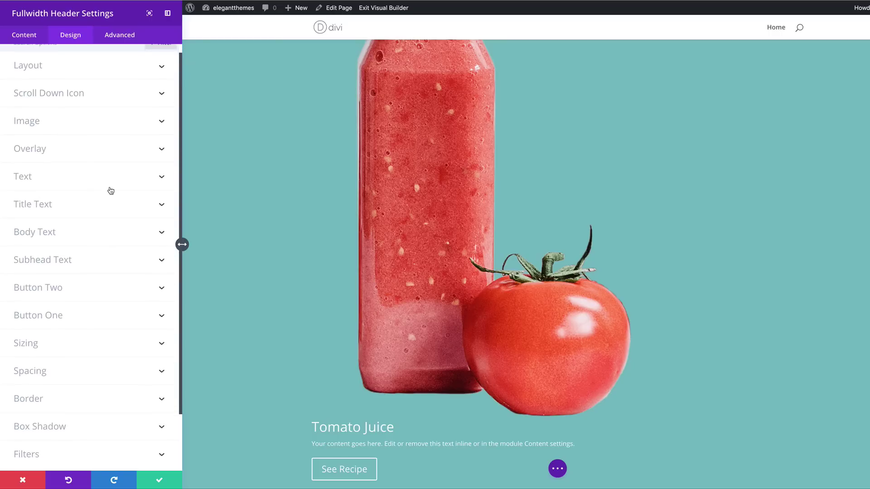
{"action": "left_click", "coordinate": [32, 326]}
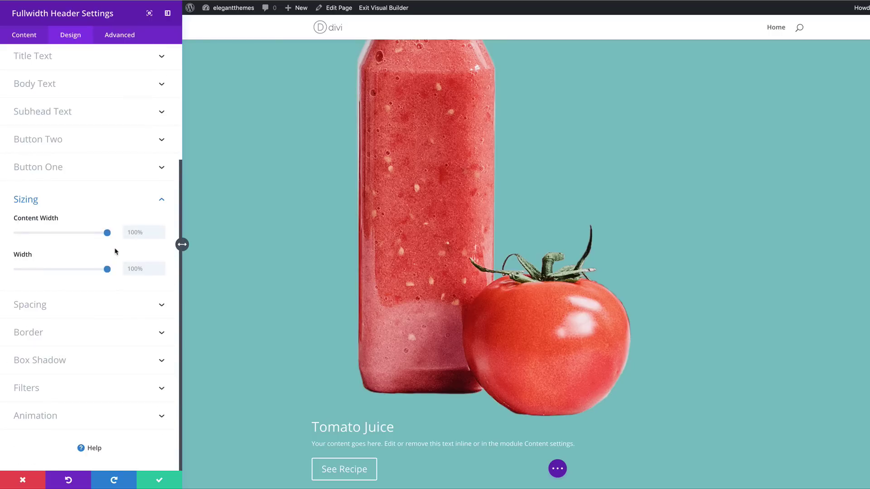
{"action": "left_click_drag", "start_coordinate": [108, 235], "coordinate": [40, 240]}
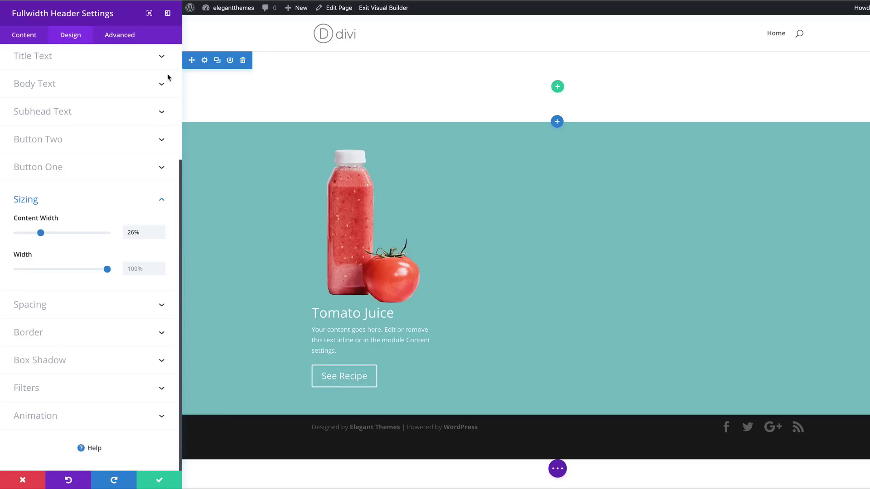
Step: Set the fullwidth header's background color to the semi-transparent white rgba(255,255,255,0.92)
{"action": "left_click", "coordinate": [24, 35]}
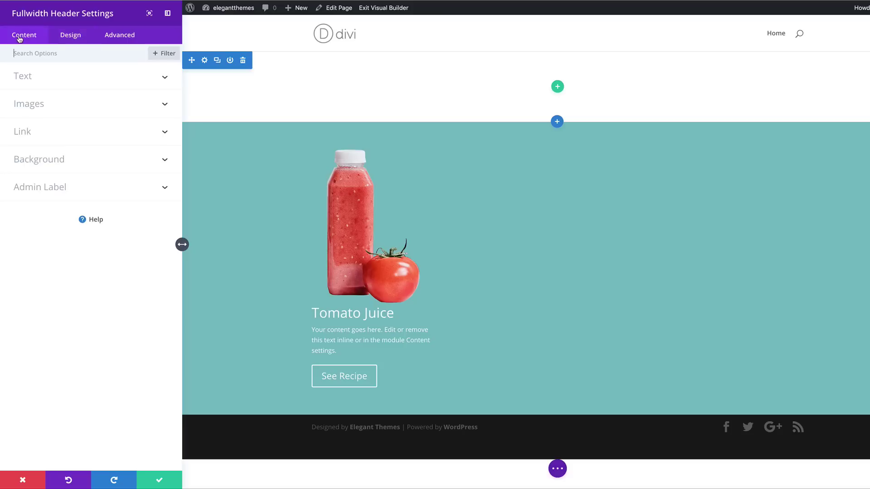
{"action": "left_click", "coordinate": [63, 161]}
{"action": "mouse_move", "coordinate": [70, 237]}
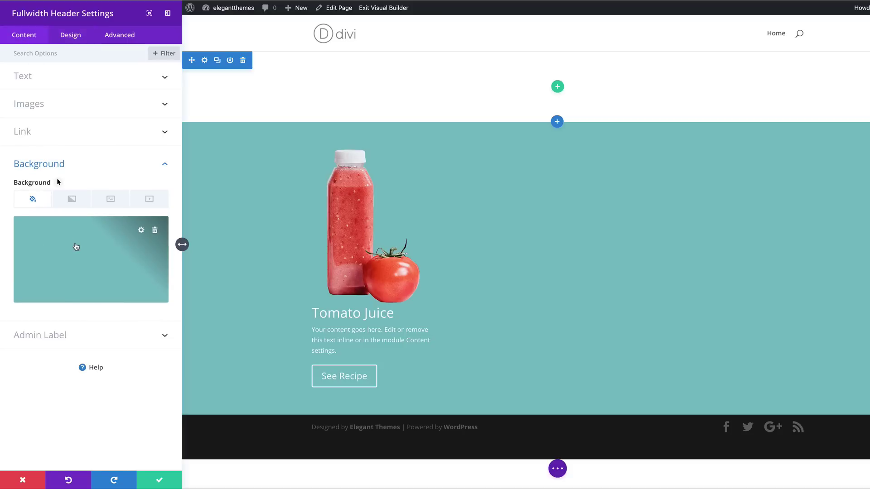
{"action": "left_click", "coordinate": [59, 253]}
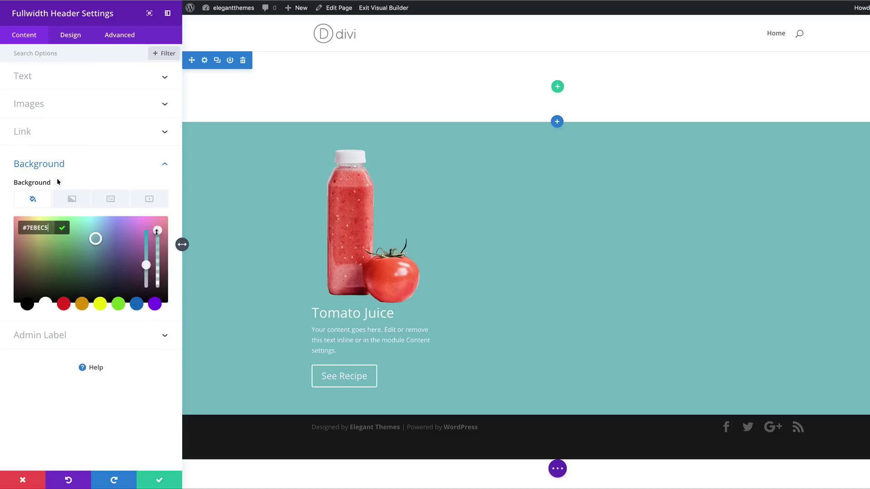
{"action": "left_click_drag", "start_coordinate": [157, 232], "coordinate": [160, 266]}
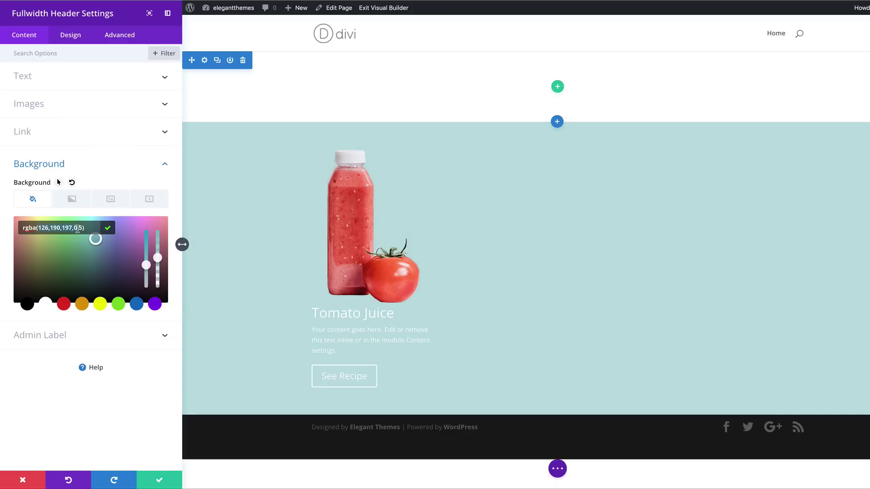
{"action": "key", "text": "ctrl+a"}
{"action": "type", "text": "rgba(255,255,255,0.52)"}
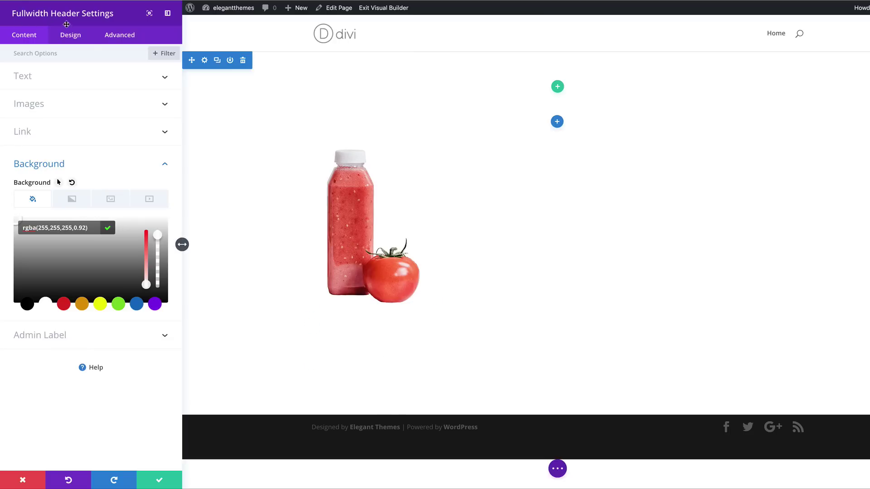
Step: Make the fullwidth header fullscreen in its layout settings
{"action": "left_click", "coordinate": [69, 38]}
{"action": "left_click", "coordinate": [30, 81]}
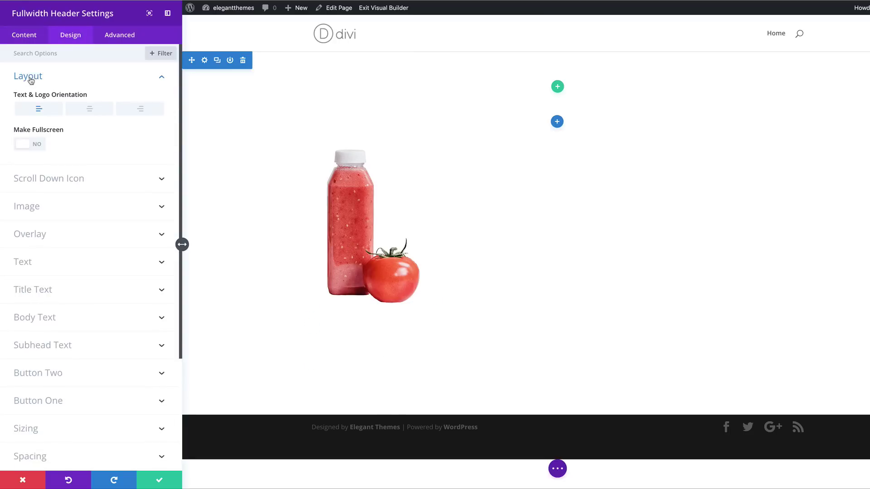
{"action": "left_click", "coordinate": [40, 148]}
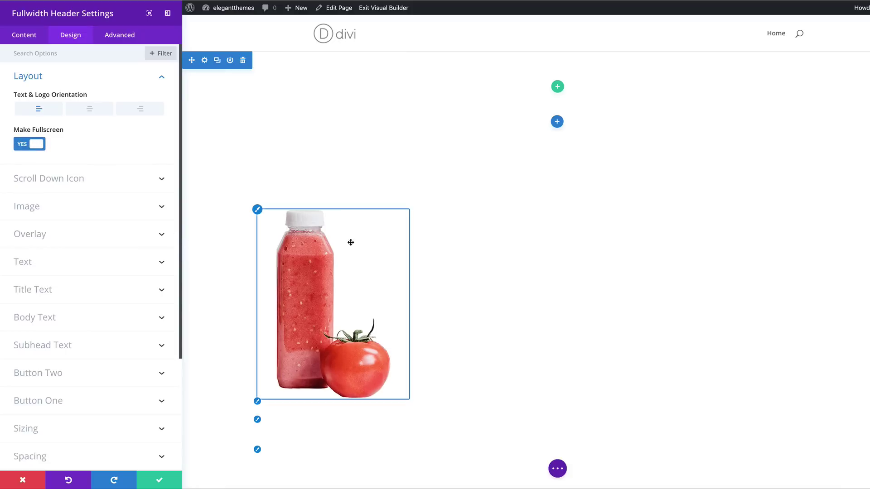
Step: Show the header's scroll down button with the plain down arrow icon, colored #222222
{"action": "left_click", "coordinate": [72, 183]}
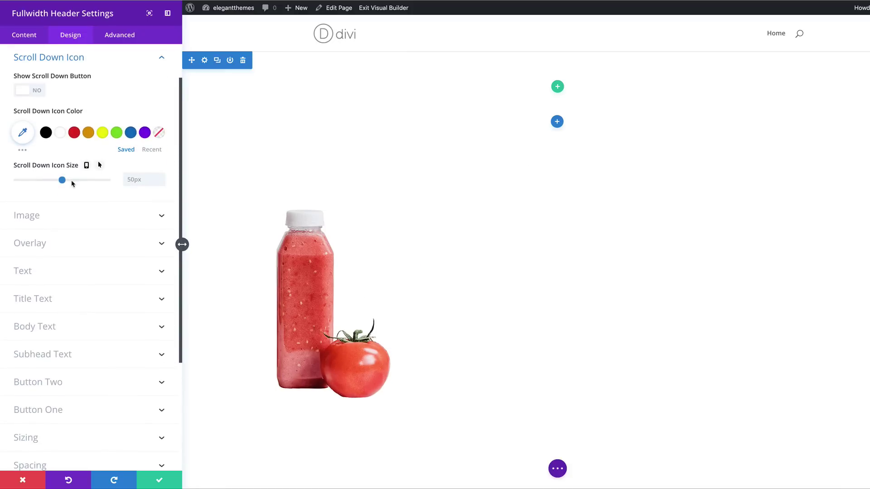
{"action": "left_click", "coordinate": [30, 90]}
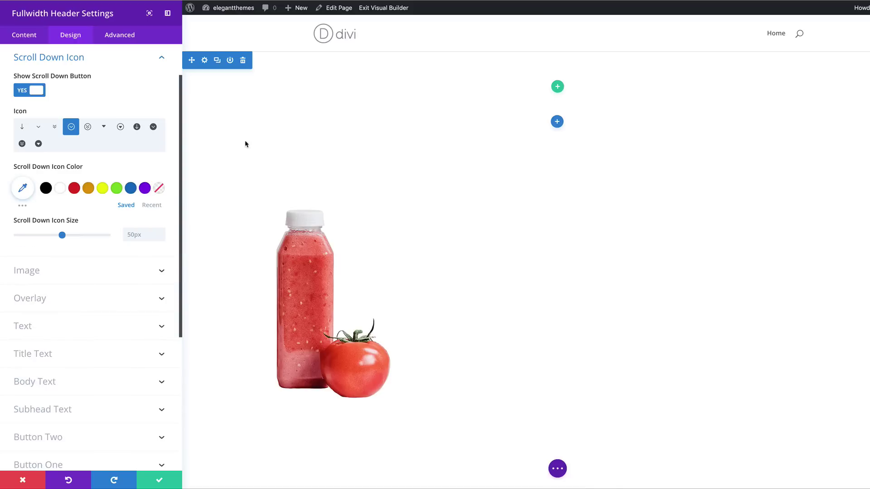
{"action": "left_click", "coordinate": [22, 128]}
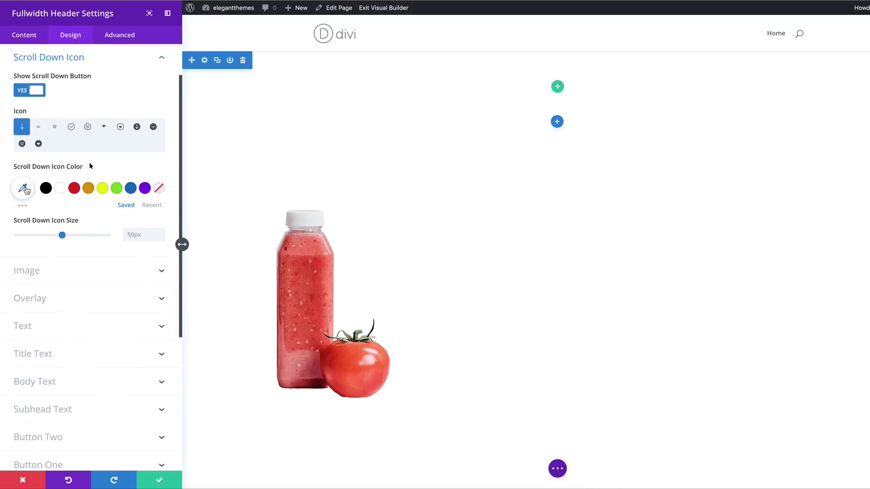
{"action": "left_click", "coordinate": [23, 188]}
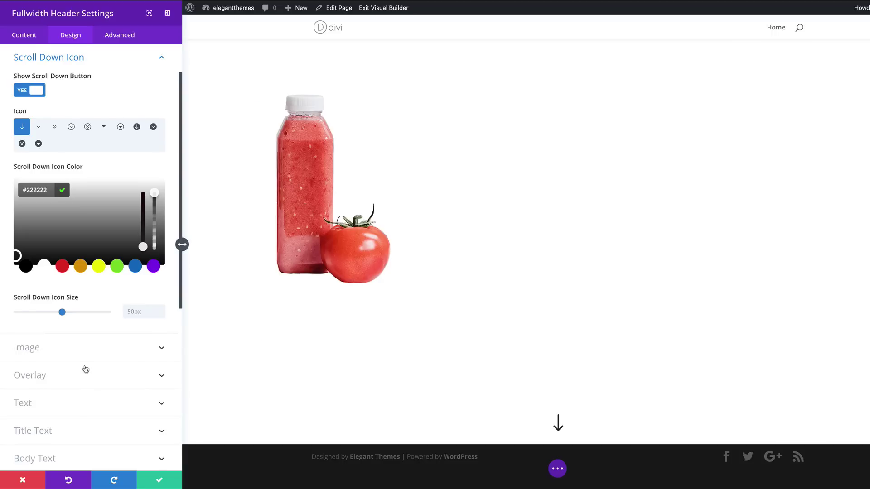
Step: Change the header's overall text color to Dark
{"action": "scroll", "coordinate": [86, 369], "scroll_direction": "down", "scroll_amount": 1}
{"action": "scroll", "coordinate": [86, 368], "scroll_direction": "down", "scroll_amount": 3}
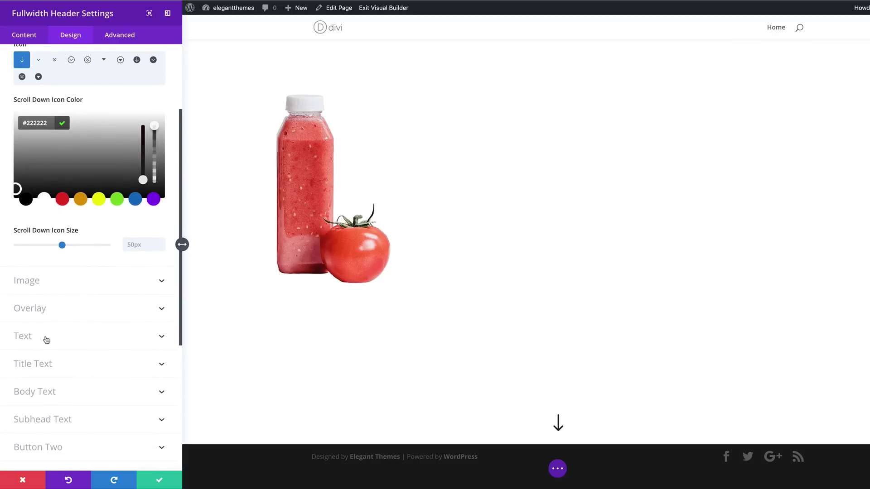
{"action": "left_click", "coordinate": [43, 338]}
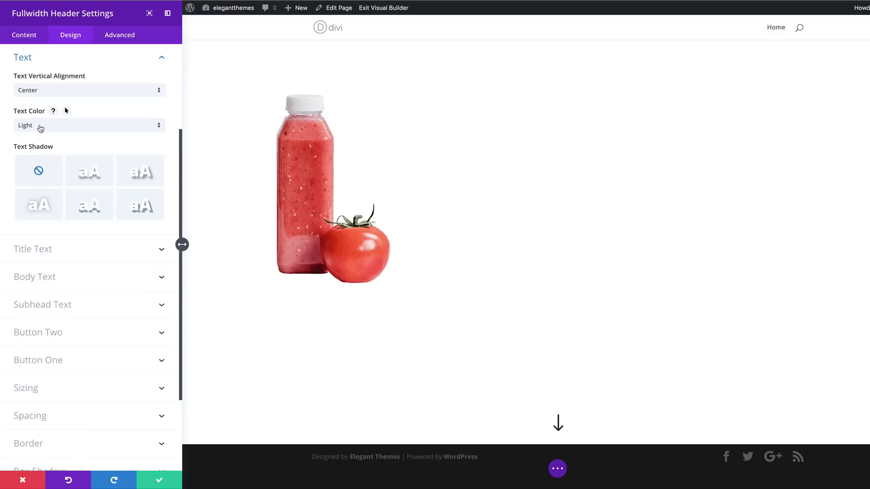
{"action": "left_click", "coordinate": [42, 129]}
{"action": "left_click", "coordinate": [42, 149]}
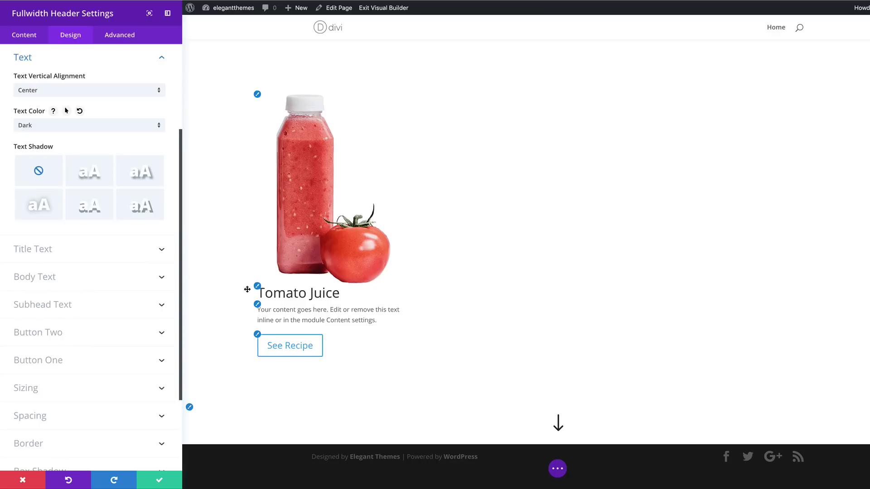
Step: Set the Tomato Juice title's font to Raleway and its text size to 50px
{"action": "left_click", "coordinate": [257, 286]}
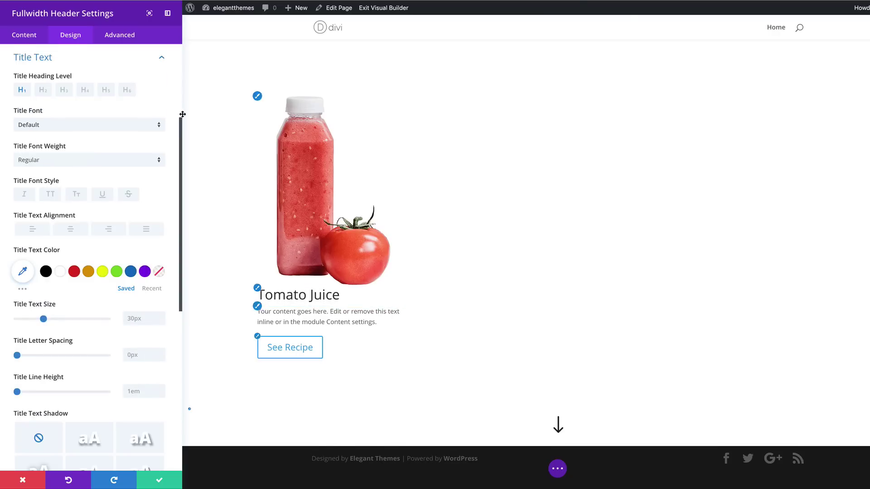
{"action": "left_click", "coordinate": [135, 128]}
{"action": "left_click", "coordinate": [107, 39]}
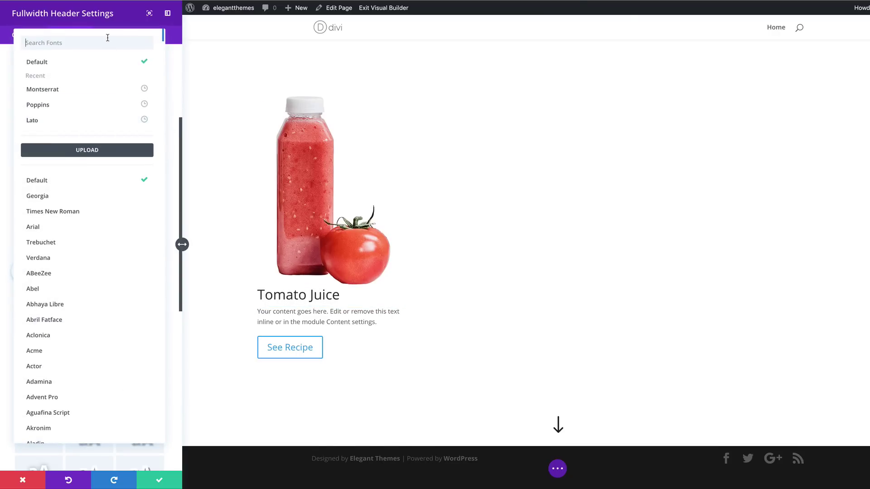
{"action": "type", "text": "ral"}
{"action": "left_click", "coordinate": [41, 96]}
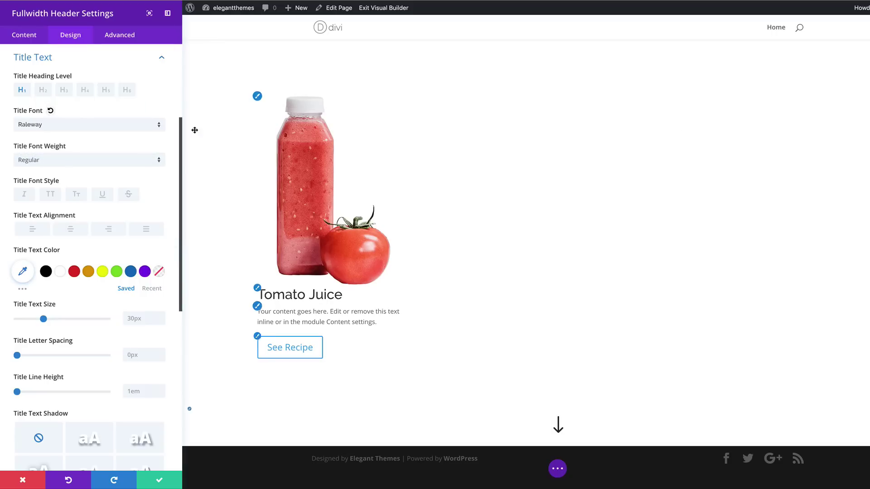
{"action": "double_click", "coordinate": [138, 319]}
{"action": "type", "text": "50px"}
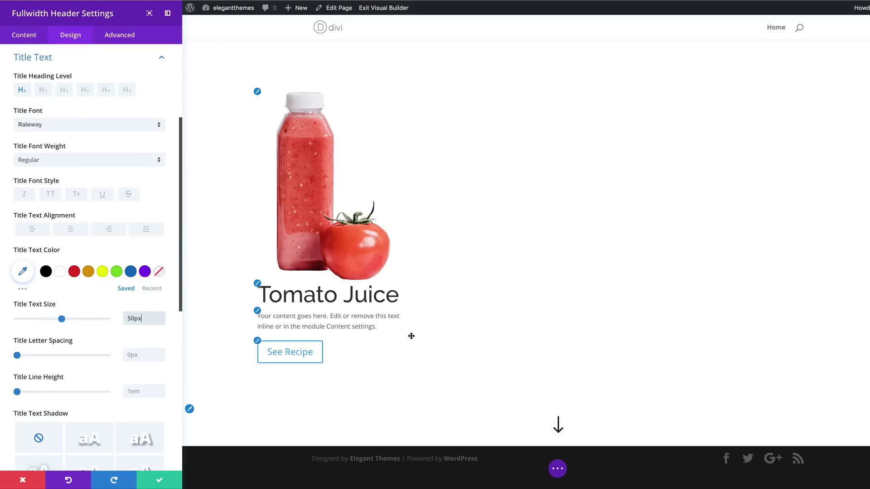
Step: Set the header's body text font to Lato
{"action": "left_click", "coordinate": [259, 316]}
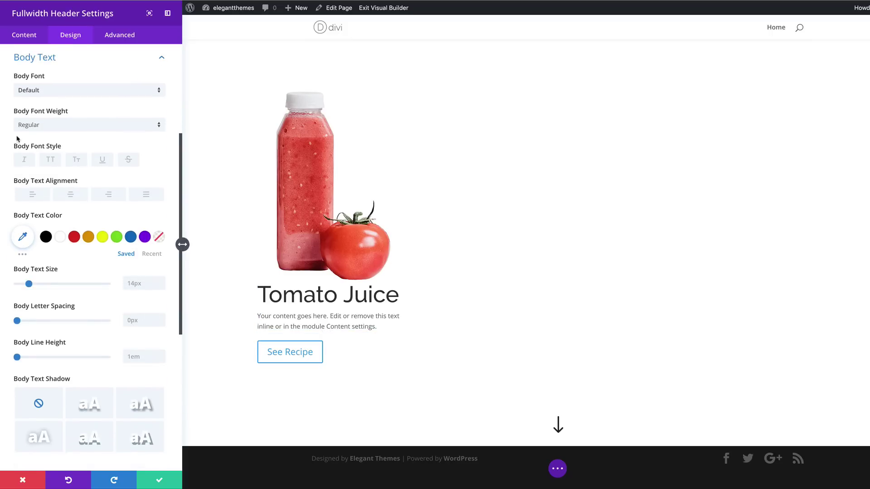
{"action": "left_click", "coordinate": [48, 92]}
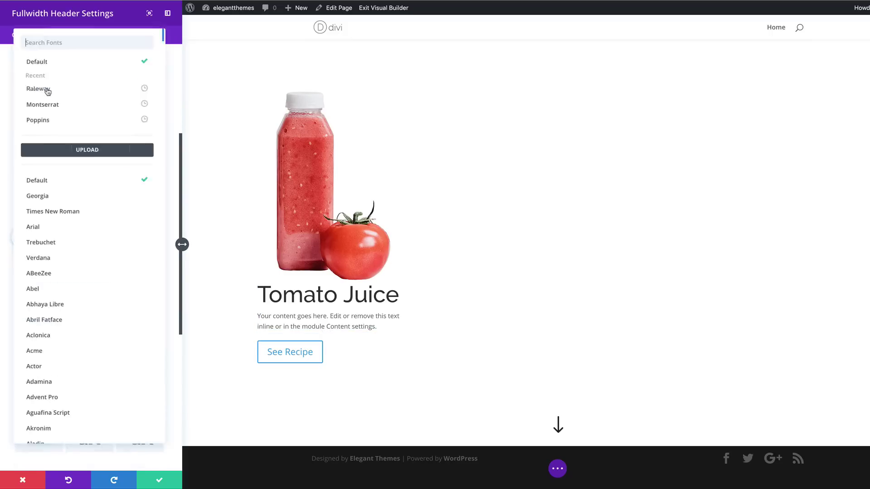
{"action": "left_click", "coordinate": [74, 43]}
{"action": "type", "text": "lat"}
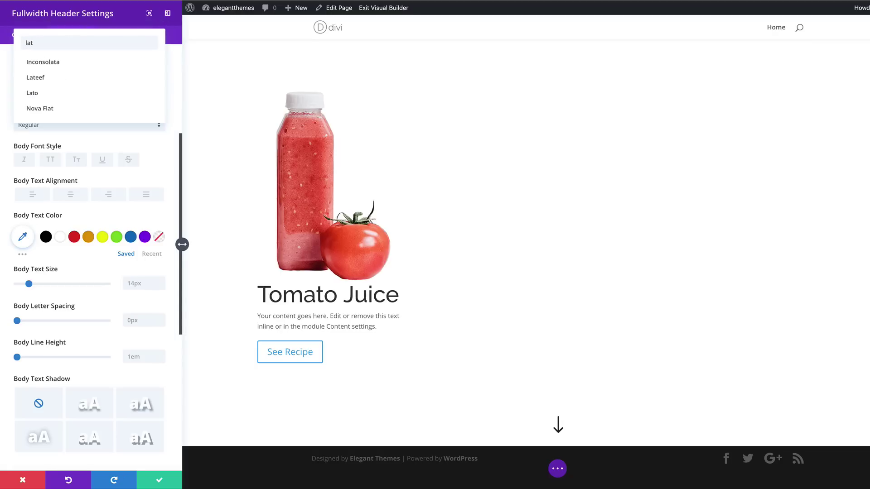
{"action": "left_click", "coordinate": [32, 93]}
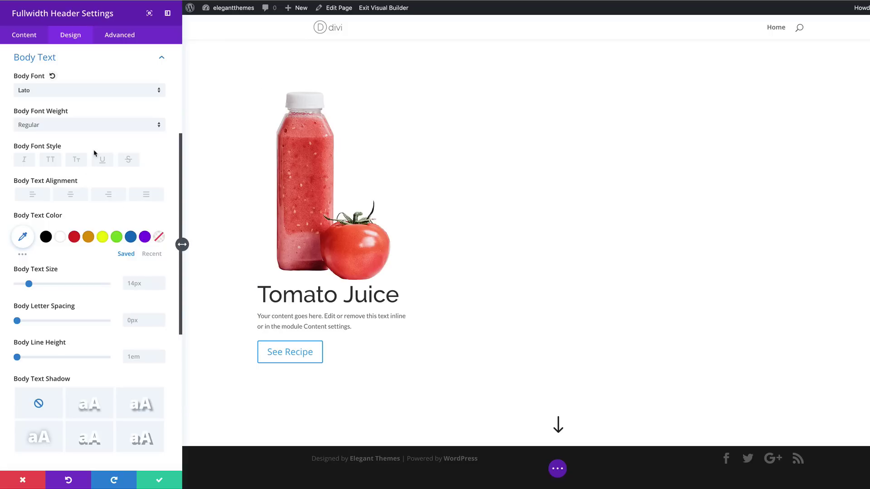
Step: Set the body text size to 16px and its letter spacing to 1px
{"action": "left_click", "coordinate": [134, 279]}
{"action": "type", "text": "16"}
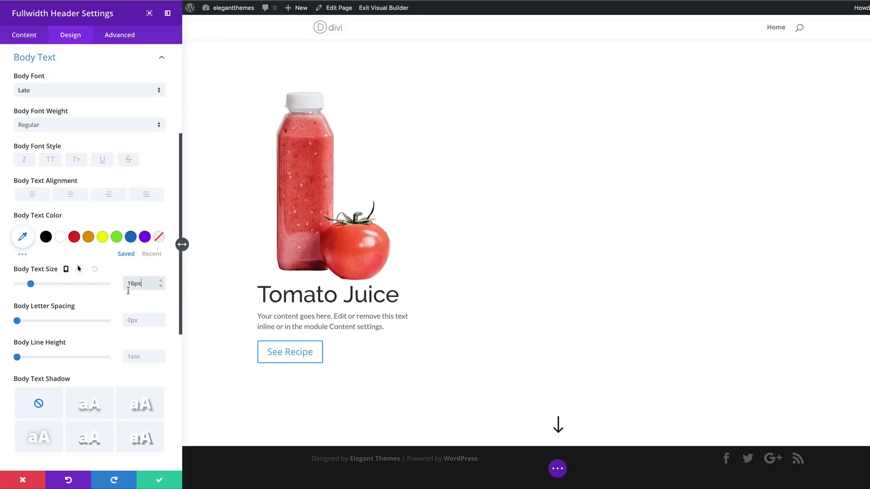
{"action": "left_click", "coordinate": [141, 320]}
{"action": "type", "text": "1"}
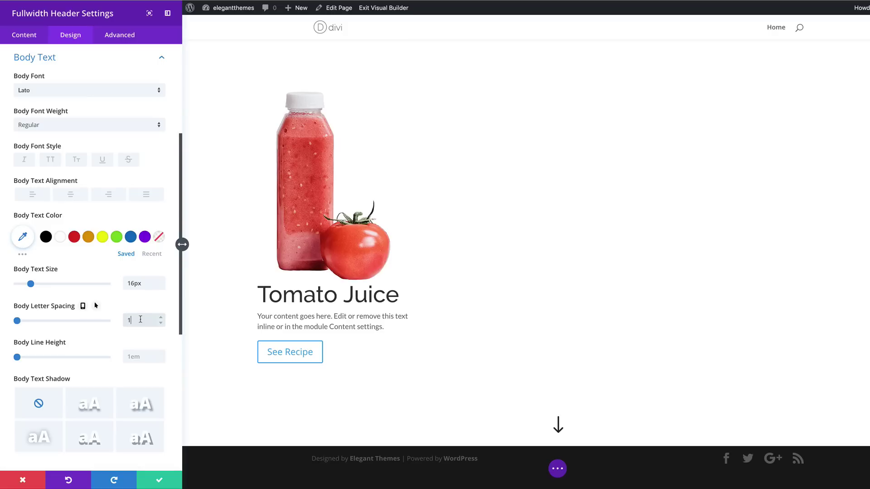
{"action": "type", "text": "px"}
Step: Enable custom styles for the See Recipe button, with 16px text in white
{"action": "scroll", "coordinate": [111, 346], "scroll_direction": "down", "scroll_amount": 3}
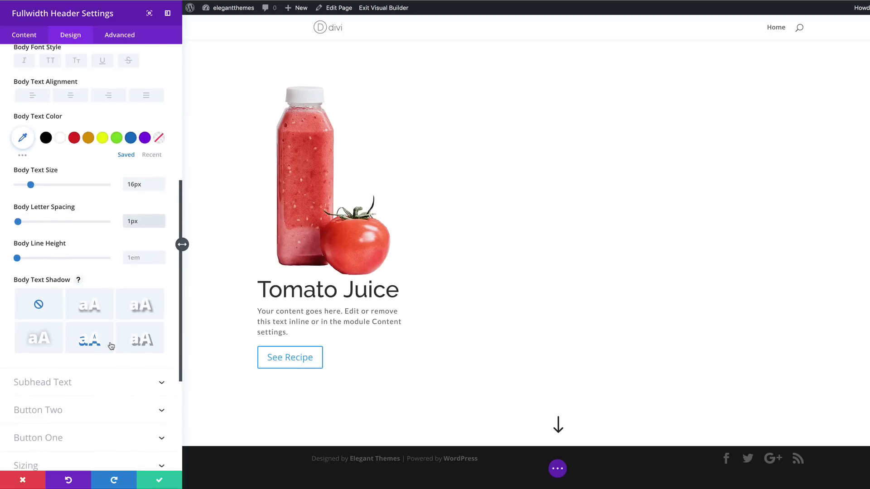
{"action": "scroll", "coordinate": [111, 345], "scroll_direction": "down", "scroll_amount": 3}
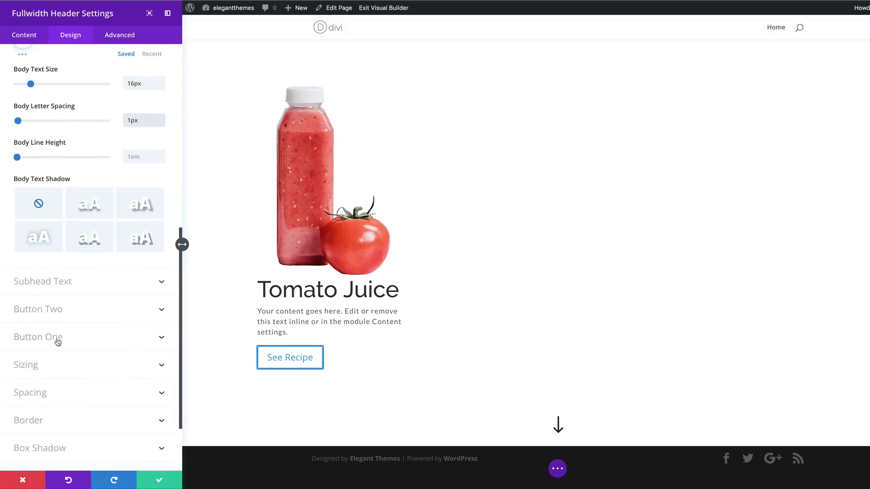
{"action": "left_click", "coordinate": [58, 342]}
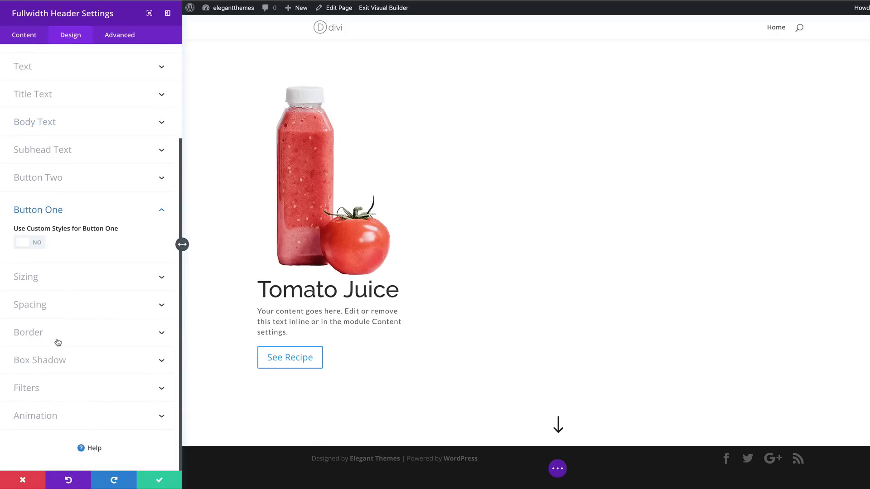
{"action": "left_click", "coordinate": [39, 245]}
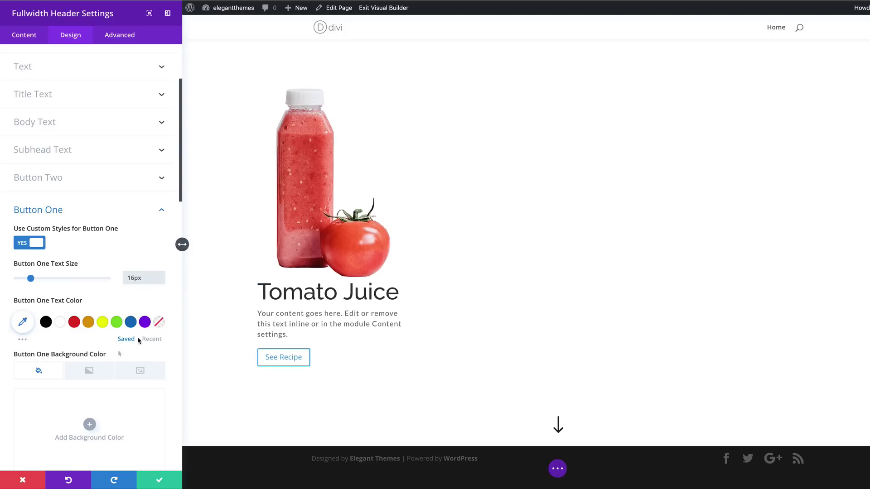
{"action": "left_click", "coordinate": [61, 323]}
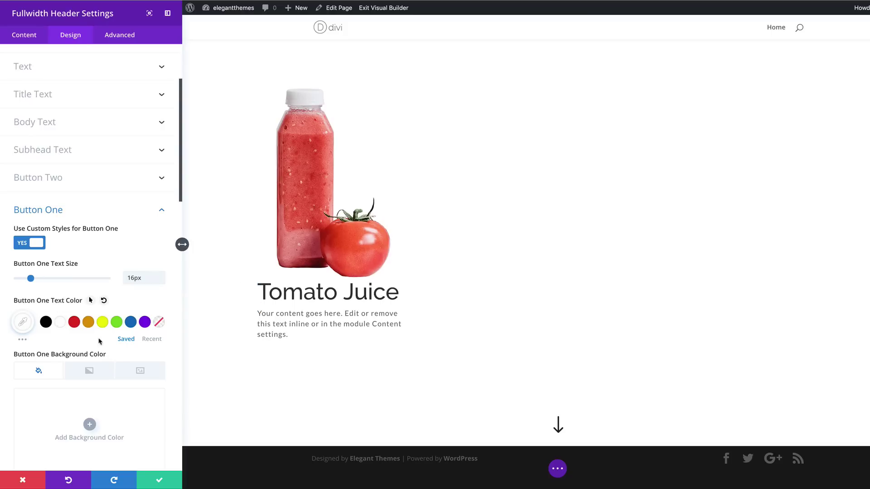
Step: Give the See Recipe button the background color #222222
{"action": "scroll", "coordinate": [104, 358], "scroll_direction": "down", "scroll_amount": 3}
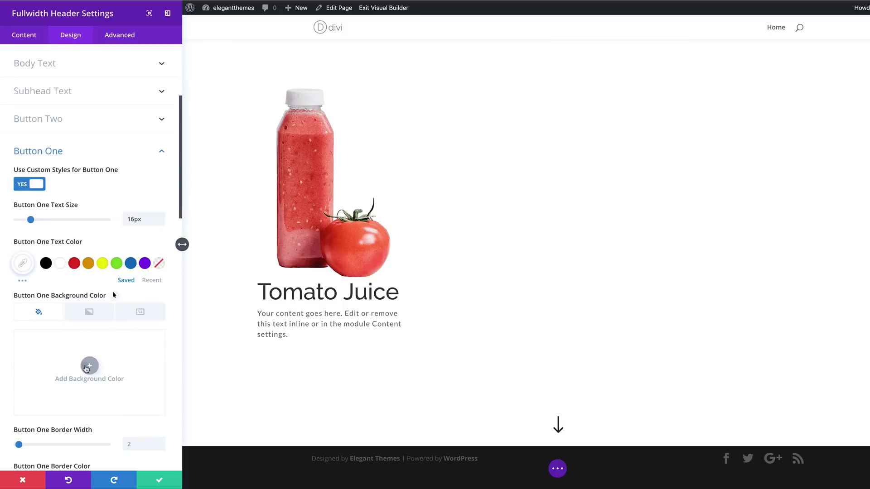
{"action": "left_click", "coordinate": [90, 365]}
{"action": "left_click", "coordinate": [19, 338]}
{"action": "type", "text": "#222222"}
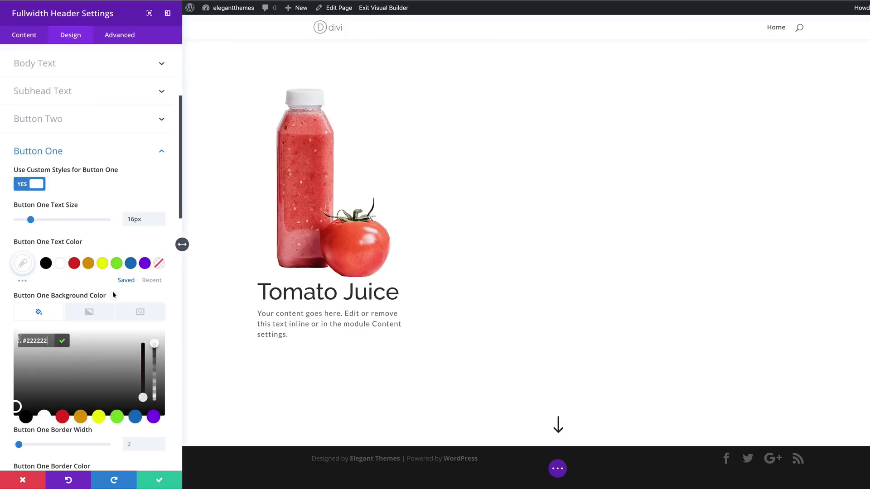
Step: Set the See Recipe button's border radius to 50px and its letter spacing to 2px
{"action": "scroll", "coordinate": [54, 353], "scroll_direction": "down", "scroll_amount": 6}
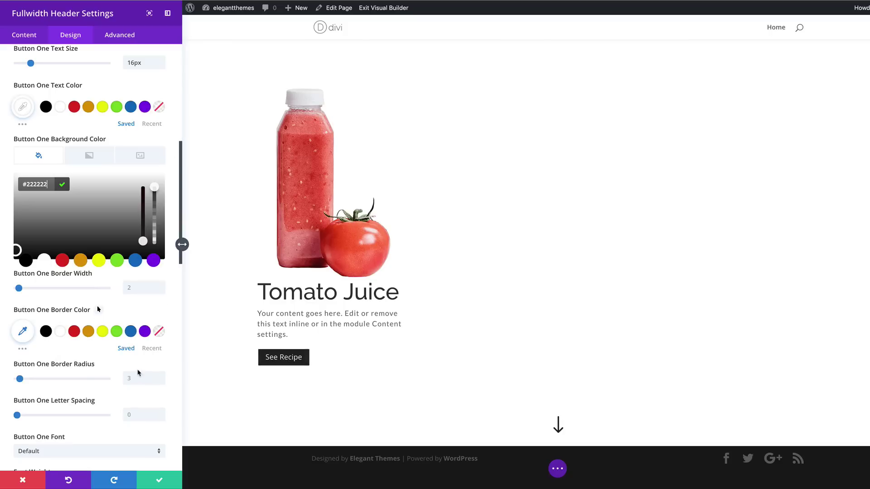
{"action": "left_click", "coordinate": [102, 362]}
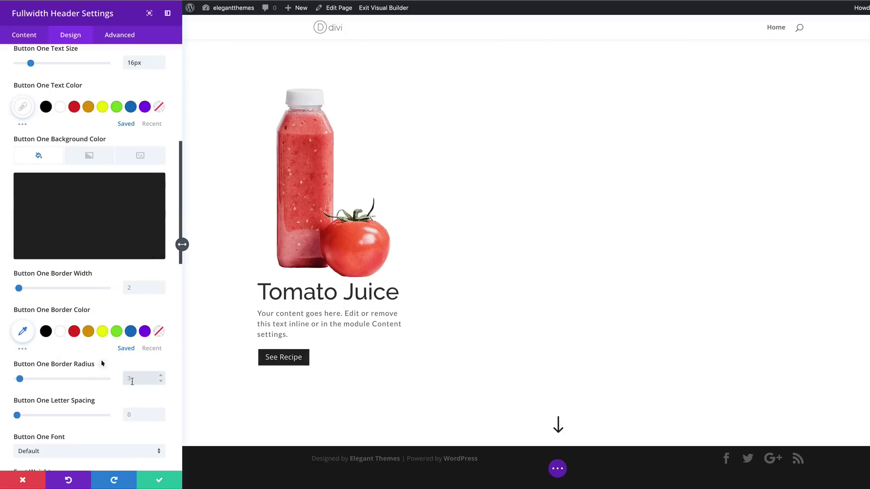
{"action": "type", "text": "50"}
{"action": "key", "text": "Tab"}
{"action": "type", "text": "2px"}
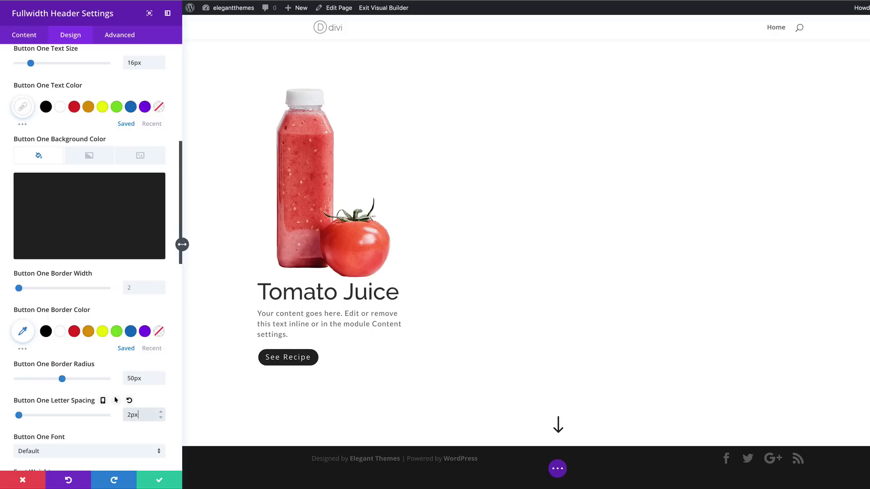
{"action": "scroll", "coordinate": [115, 372], "scroll_direction": "down", "scroll_amount": 2}
{"action": "scroll", "coordinate": [115, 347], "scroll_direction": "down", "scroll_amount": 2}
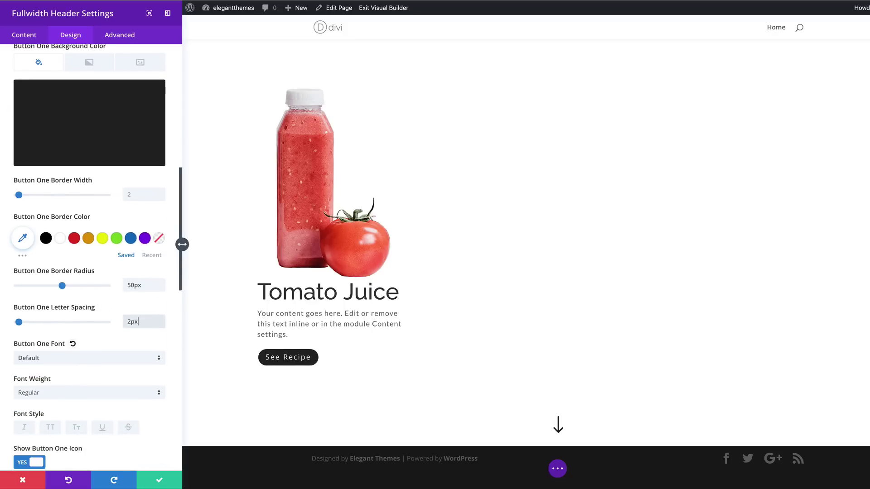
Step: Make the See Recipe button text uppercase and set the header module's width to 45%
{"action": "left_click", "coordinate": [50, 428]}
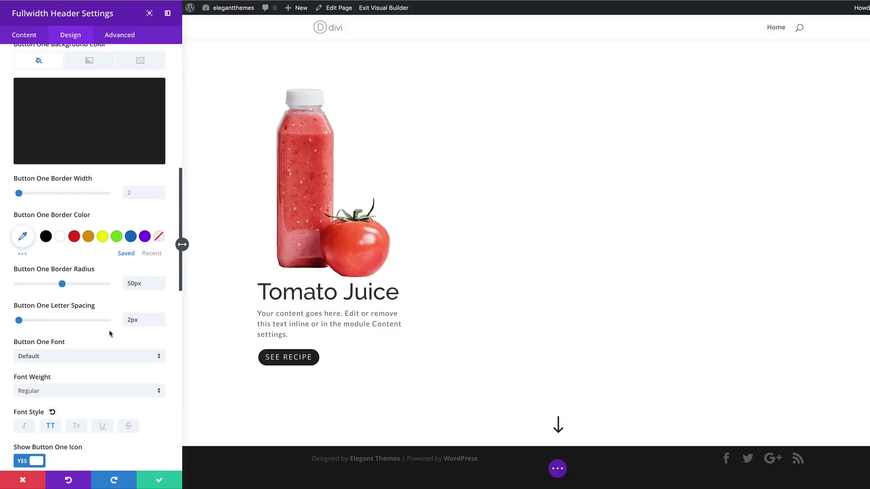
{"action": "scroll", "coordinate": [112, 332], "scroll_direction": "down", "scroll_amount": 7}
{"action": "scroll", "coordinate": [112, 332], "scroll_direction": "down", "scroll_amount": 20}
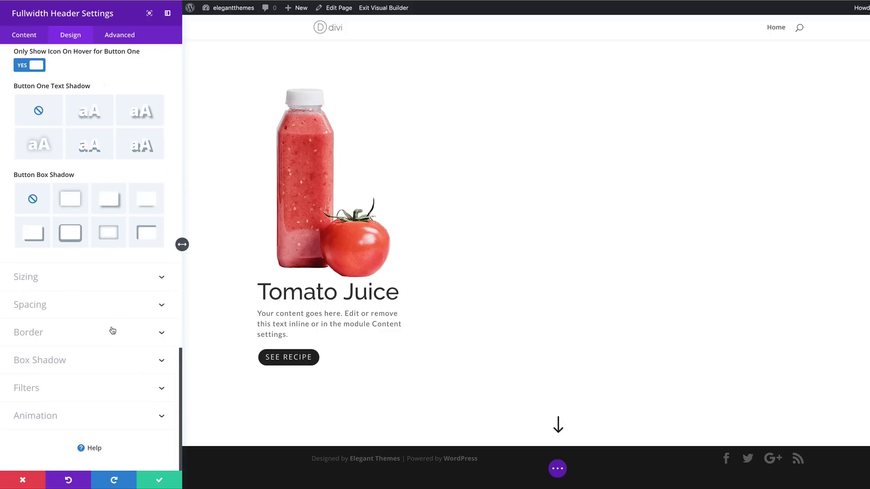
{"action": "left_click", "coordinate": [68, 283]}
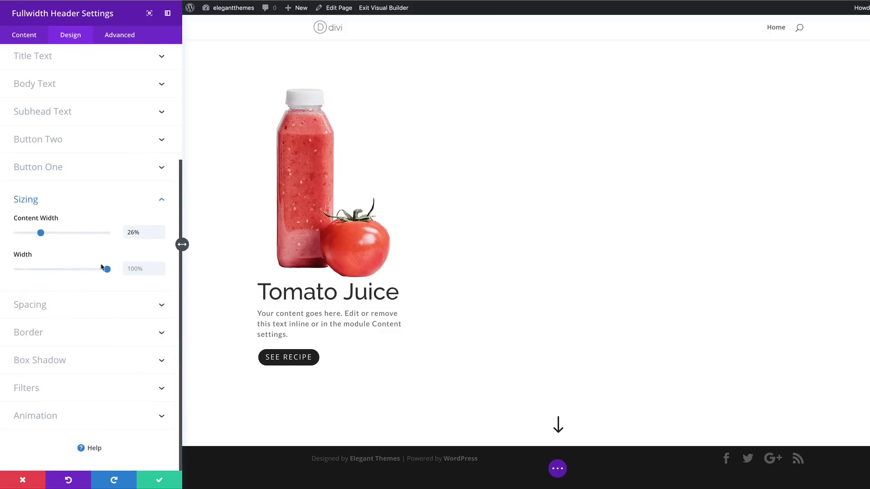
{"action": "type", "text": "45"}
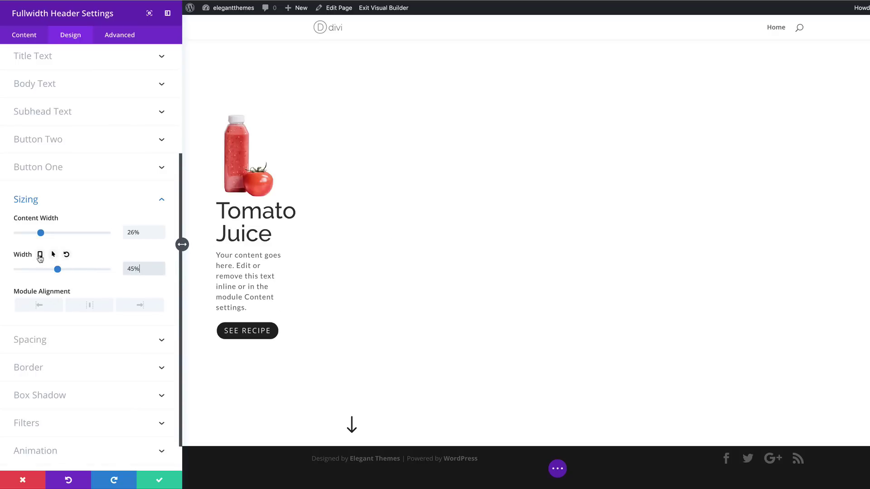
Step: Enable responsive widths for the header, with 60% on tablet and 100% on phone, and save the module
{"action": "left_click", "coordinate": [40, 255]}
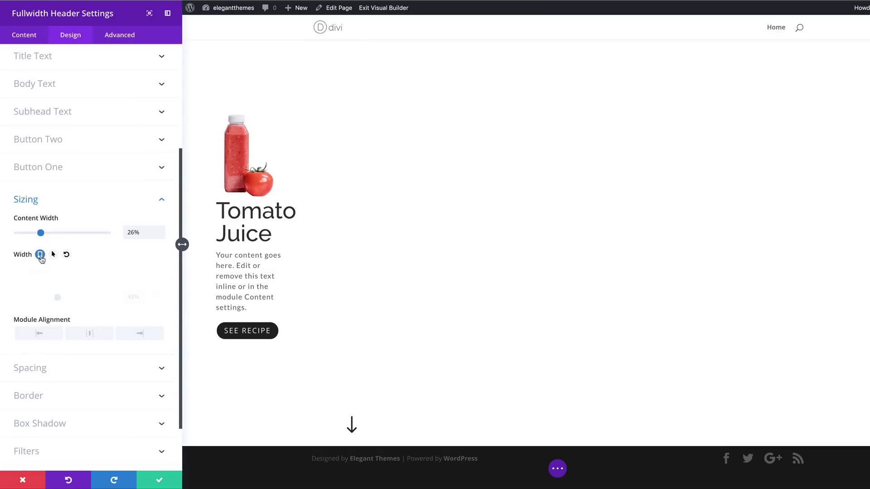
{"action": "left_click", "coordinate": [89, 271]}
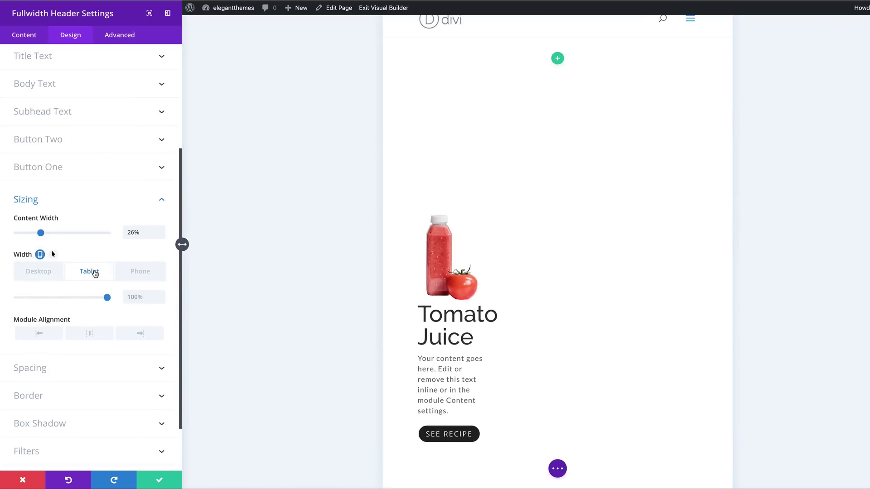
{"action": "left_click", "coordinate": [162, 275]}
{"action": "left_click", "coordinate": [138, 297]}
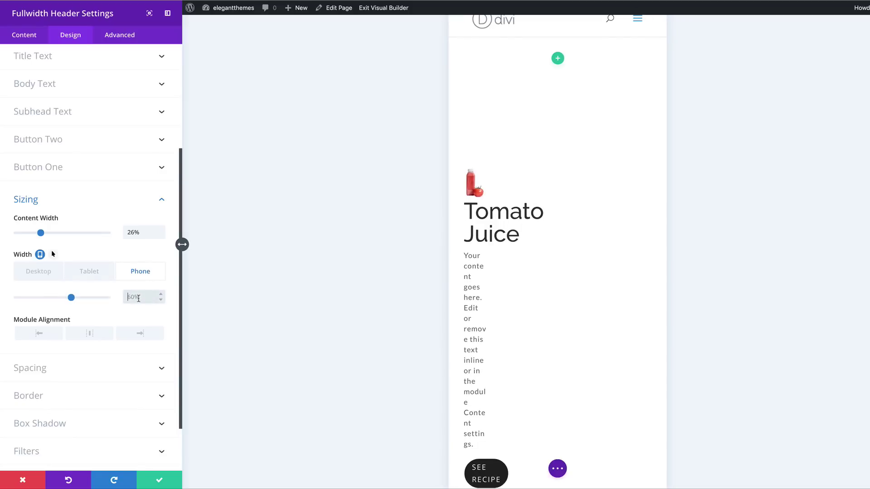
{"action": "type", "text": "100%"}
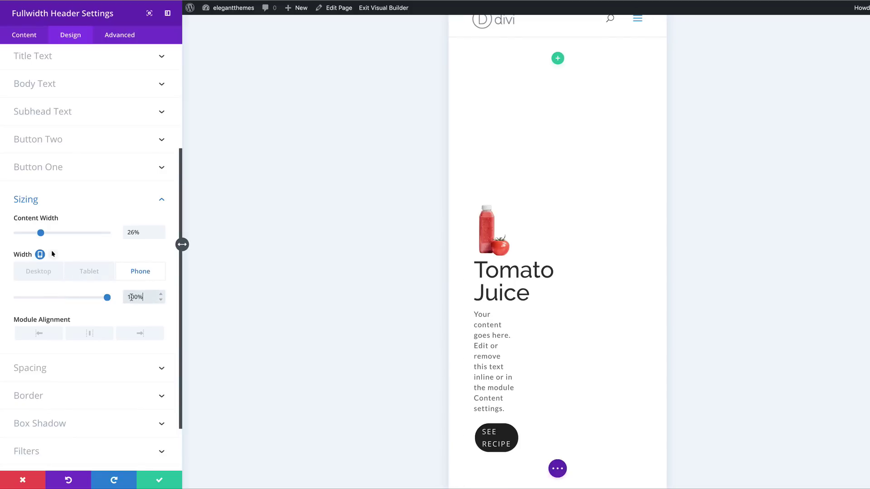
{"action": "left_click", "coordinate": [32, 274]}
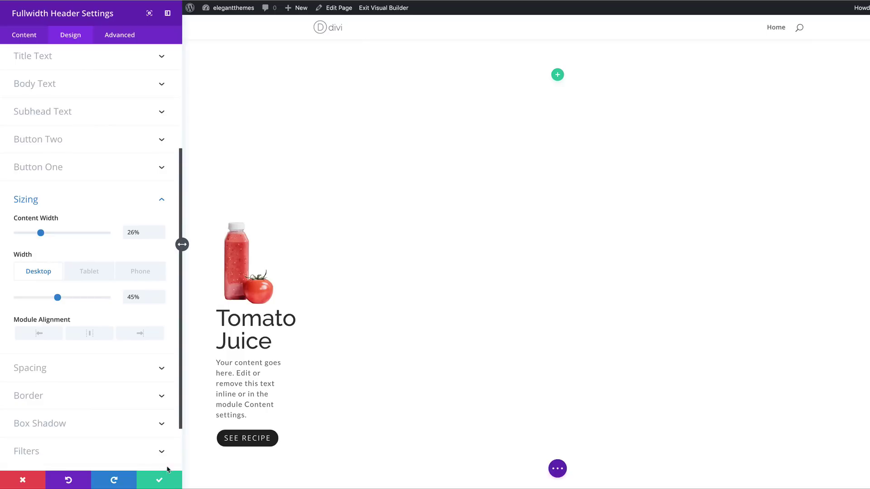
{"action": "left_click", "coordinate": [159, 479]}
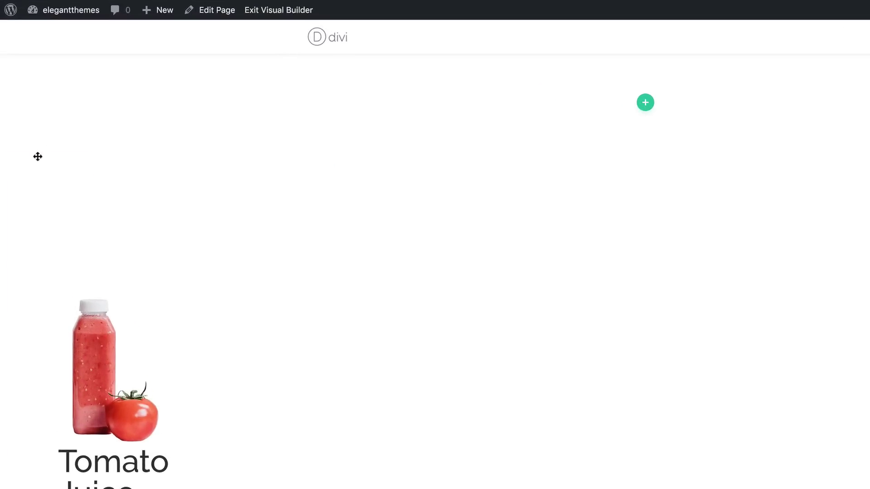
Step: Set the section's background image to the colorful diagonal juice bottles picture, juice-bar-01, from the media library
{"action": "left_click", "coordinate": [31, 165]}
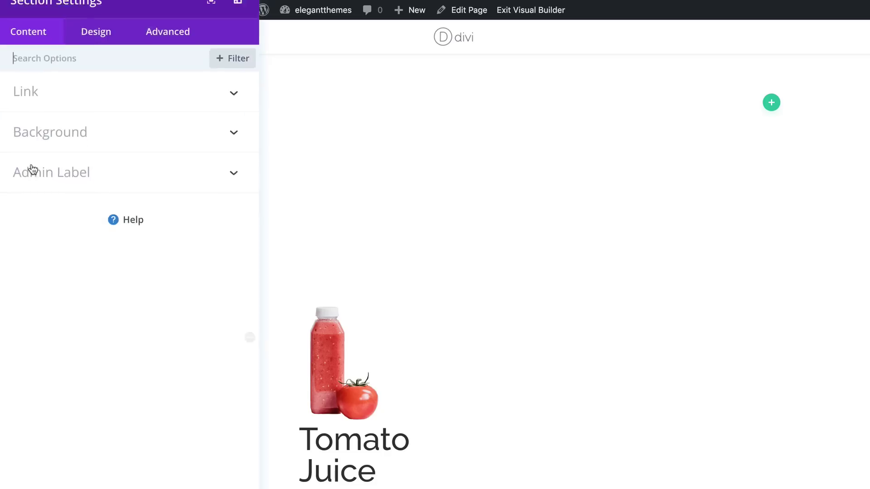
{"action": "left_click", "coordinate": [39, 117]}
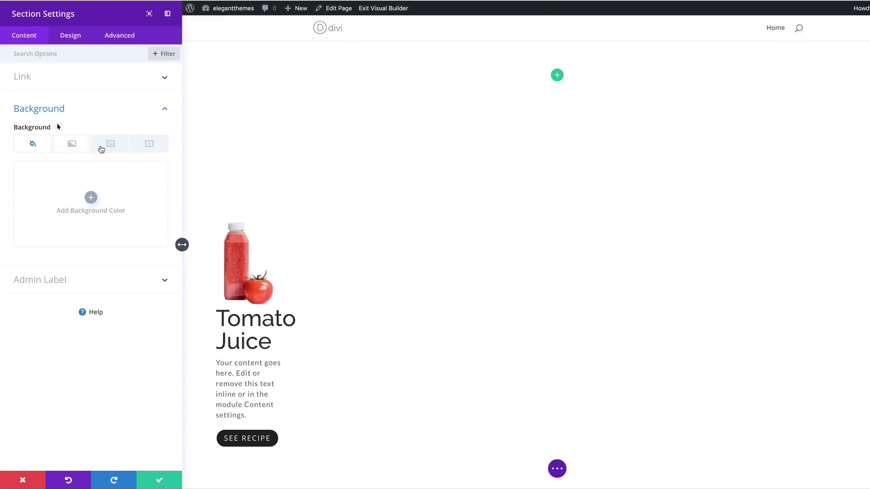
{"action": "left_click", "coordinate": [115, 149]}
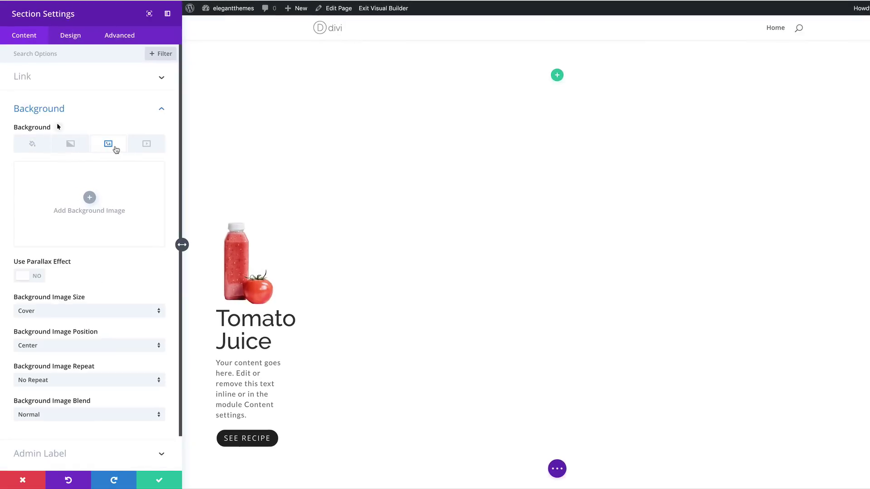
{"action": "left_click", "coordinate": [91, 198]}
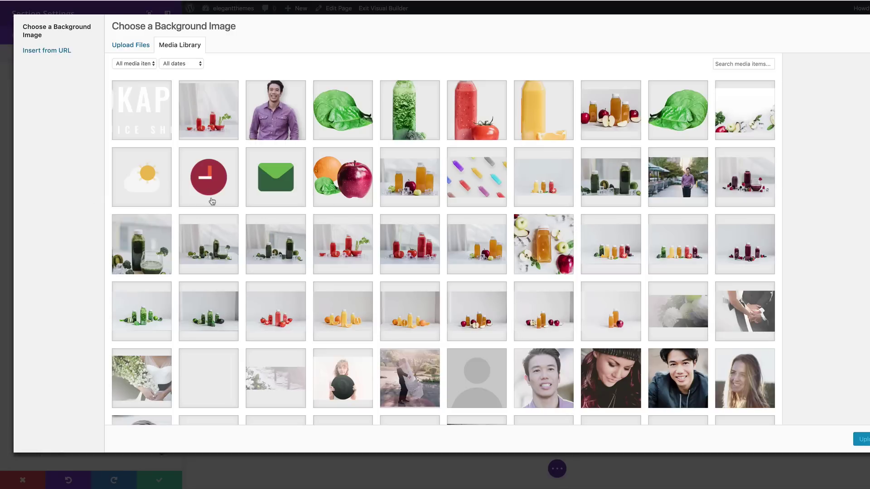
{"action": "left_click", "coordinate": [487, 186]}
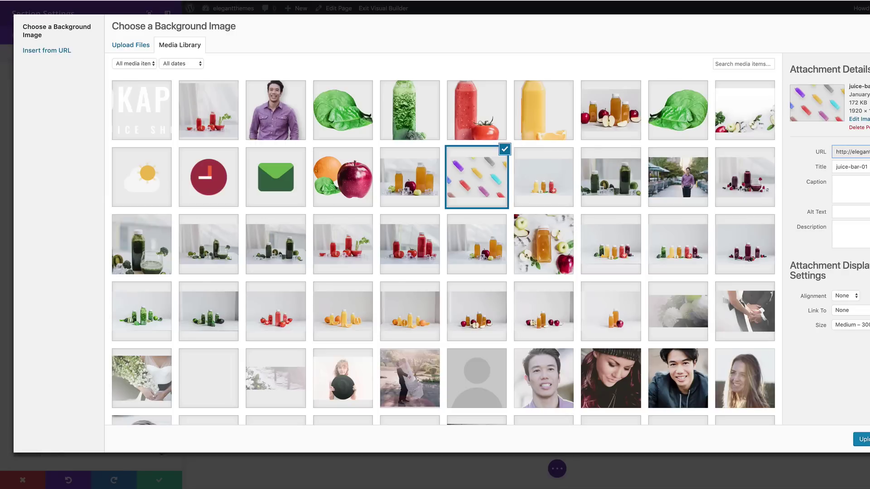
{"action": "left_click", "coordinate": [861, 439]}
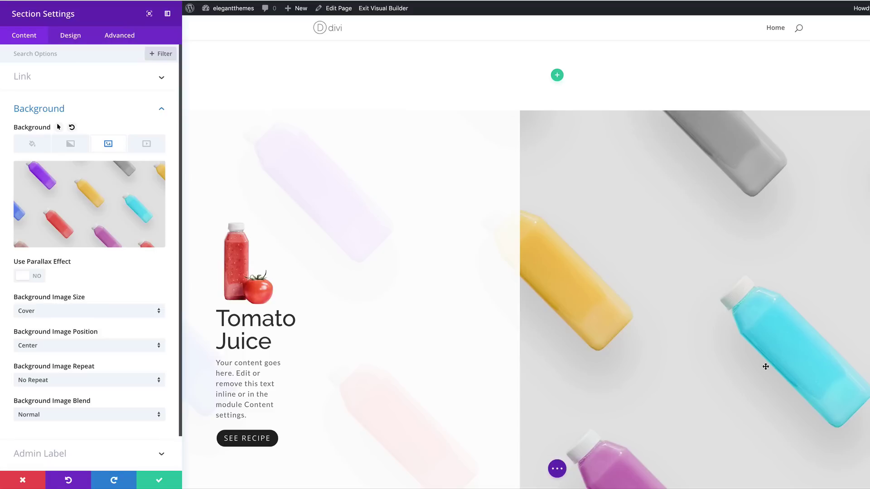
{"action": "scroll", "coordinate": [505, 354], "scroll_direction": "down", "scroll_amount": 2}
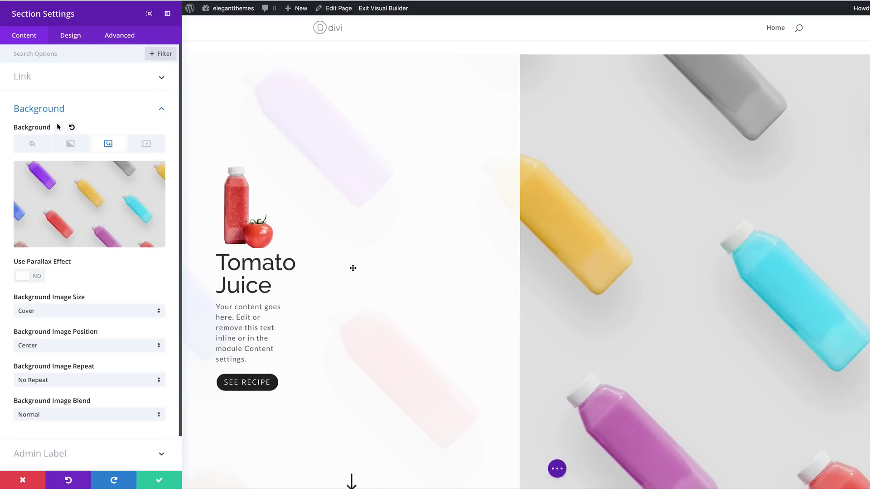
Step: Enable the parallax effect on the section's background image with the CSS method and save the section settings
{"action": "left_click", "coordinate": [38, 278]}
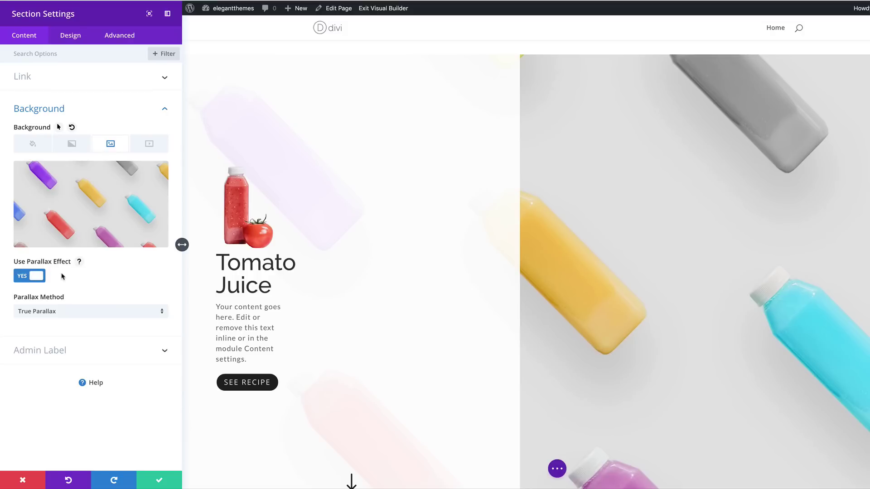
{"action": "left_click", "coordinate": [56, 311]}
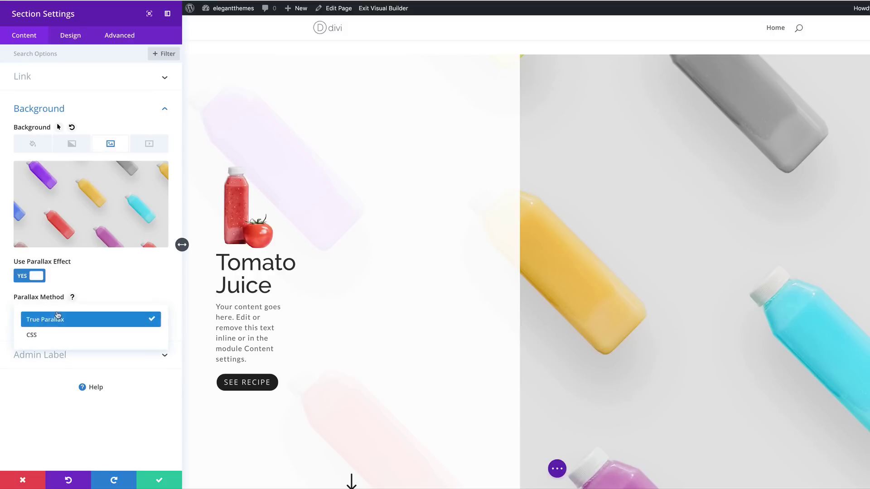
{"action": "left_click", "coordinate": [59, 336]}
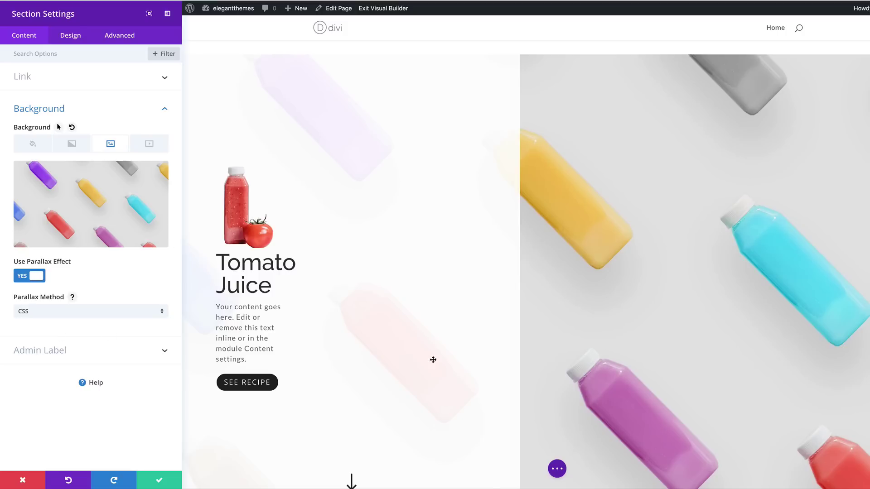
{"action": "scroll", "coordinate": [404, 359], "scroll_direction": "down", "scroll_amount": 2}
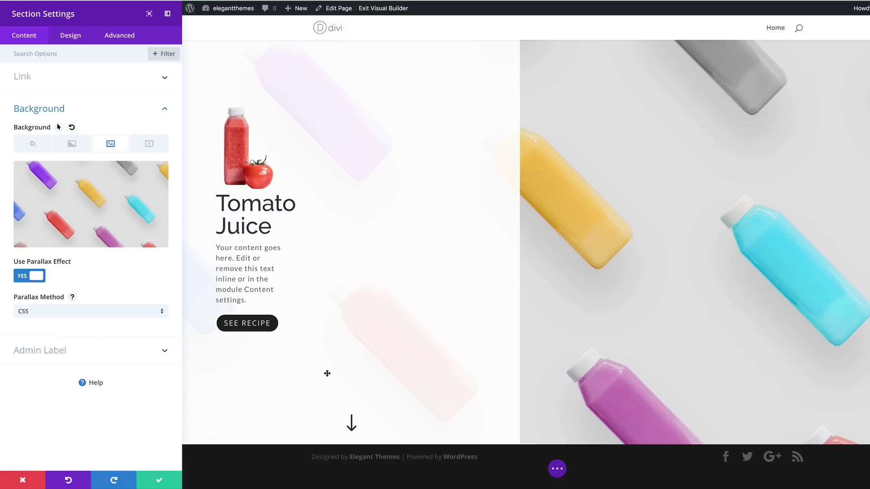
{"action": "left_click", "coordinate": [160, 480]}
Step: Duplicate the Tomato Juice section to create a second fullscreen section directly below it
{"action": "scroll", "coordinate": [272, 242], "scroll_direction": "up", "scroll_amount": 2}
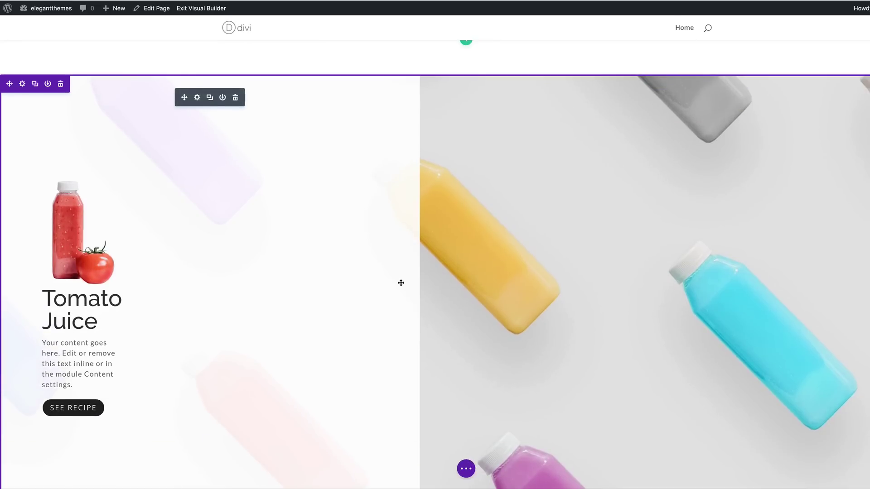
{"action": "scroll", "coordinate": [401, 281], "scroll_direction": "down", "scroll_amount": 2}
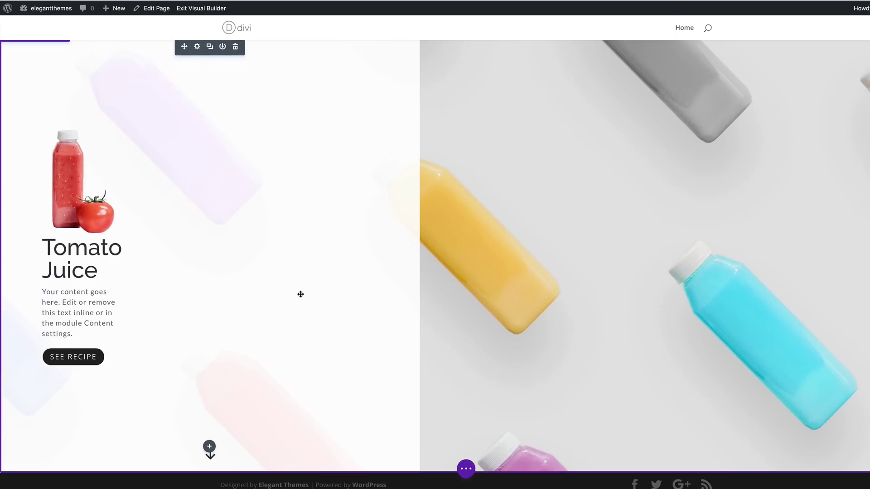
{"action": "scroll", "coordinate": [282, 265], "scroll_direction": "up", "scroll_amount": 4}
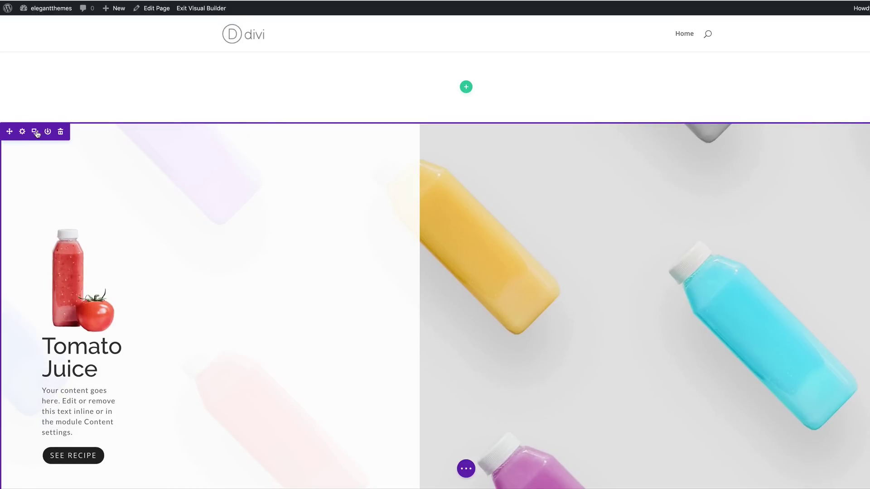
{"action": "left_click", "coordinate": [36, 132]}
{"action": "scroll", "coordinate": [330, 294], "scroll_direction": "down", "scroll_amount": 10}
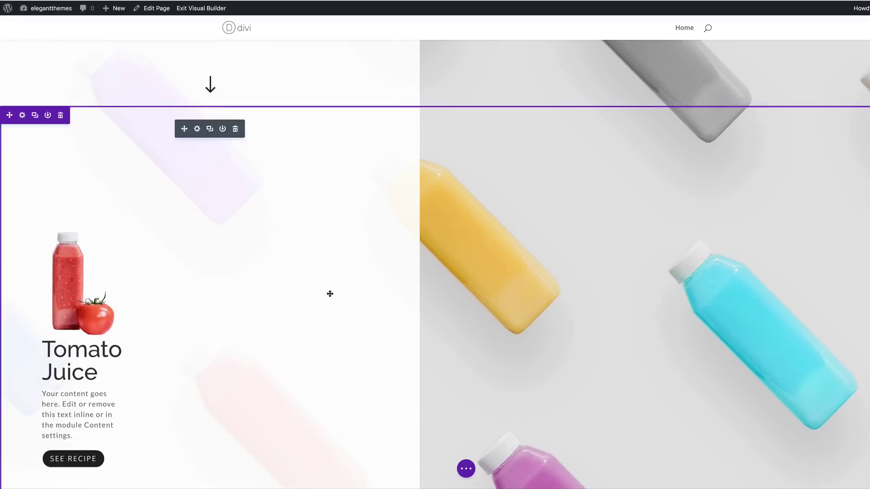
{"action": "scroll", "coordinate": [330, 293], "scroll_direction": "up", "scroll_amount": 4}
{"action": "scroll", "coordinate": [330, 293], "scroll_direction": "down", "scroll_amount": 6}
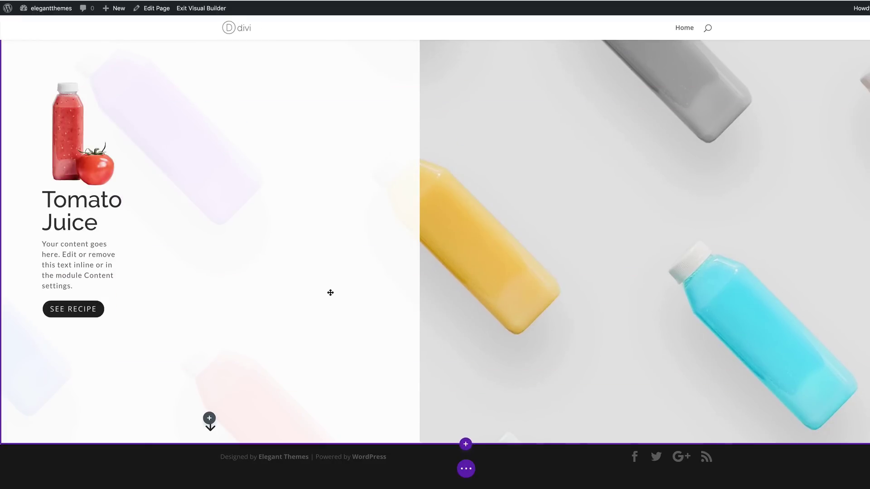
{"action": "scroll", "coordinate": [331, 293], "scroll_direction": "down", "scroll_amount": 2}
{"action": "scroll", "coordinate": [331, 292], "scroll_direction": "down", "scroll_amount": 6}
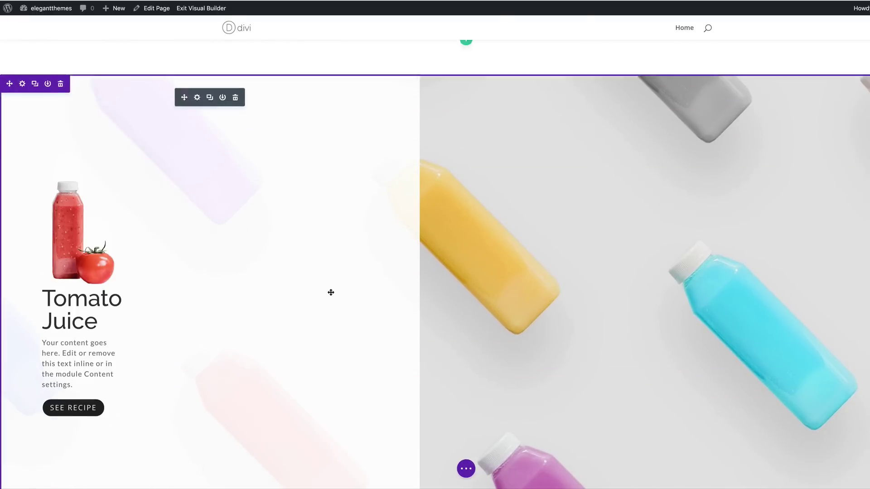
{"action": "scroll", "coordinate": [331, 293], "scroll_direction": "up", "scroll_amount": 1}
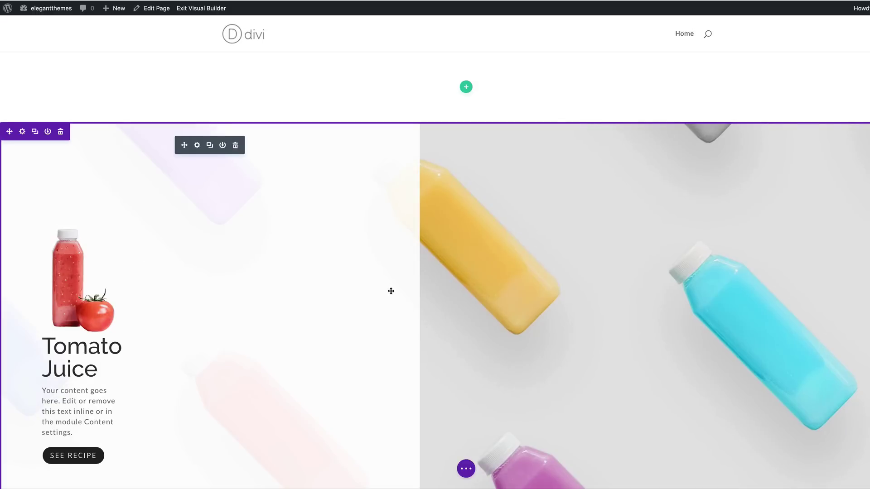
{"action": "scroll", "coordinate": [460, 328], "scroll_direction": "down", "scroll_amount": 2}
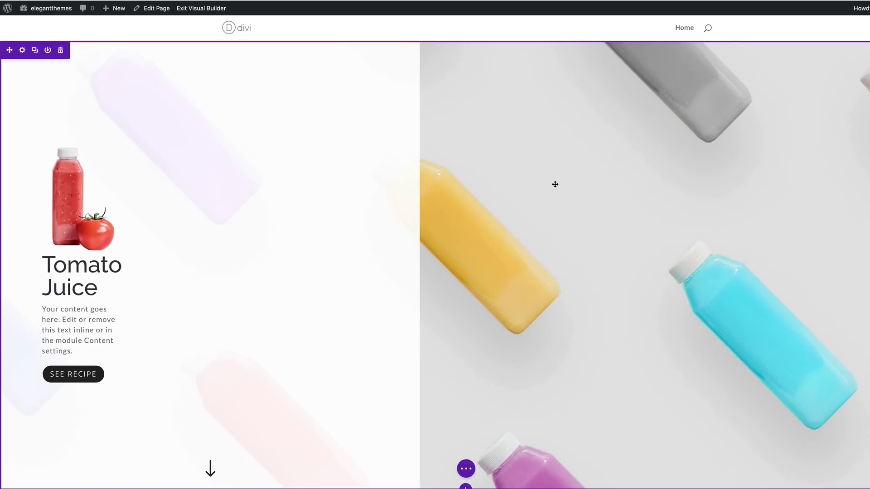
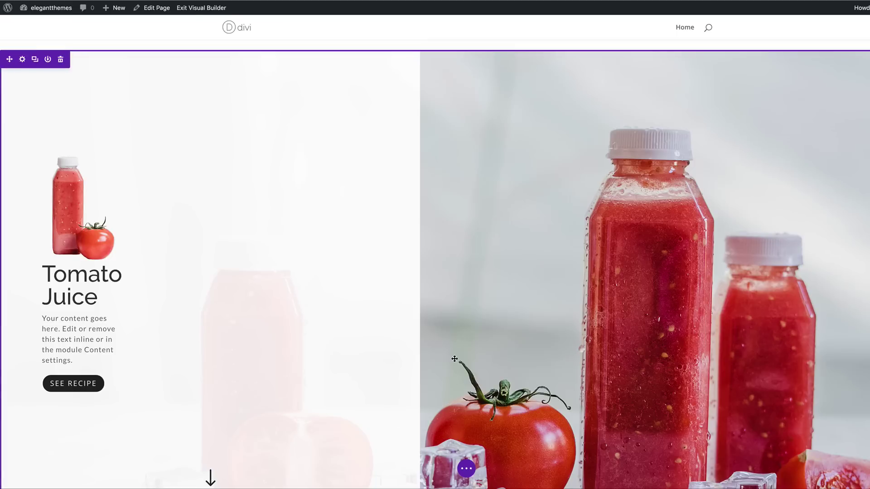
Step: Replace the logo image of the duplicated section's fullwidth header with the orange juice bottle picture, 1.png, from the media library
{"action": "scroll", "coordinate": [455, 358], "scroll_direction": "down", "scroll_amount": 9}
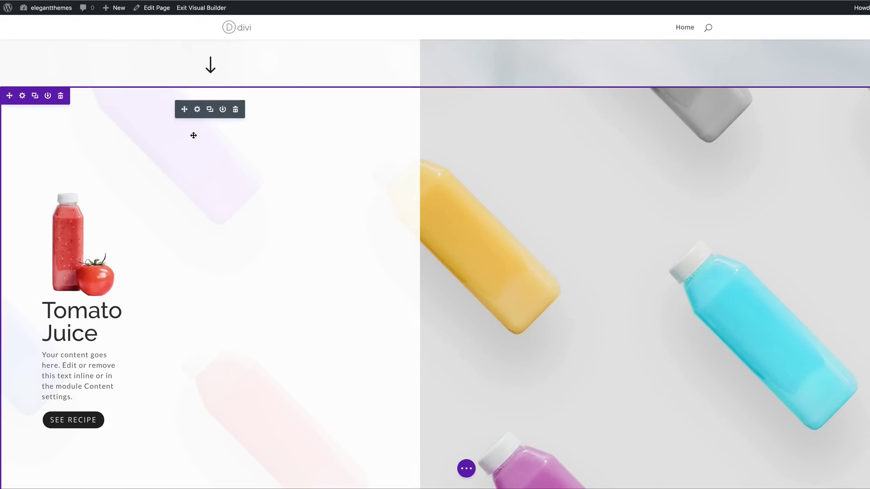
{"action": "left_click", "coordinate": [197, 110]}
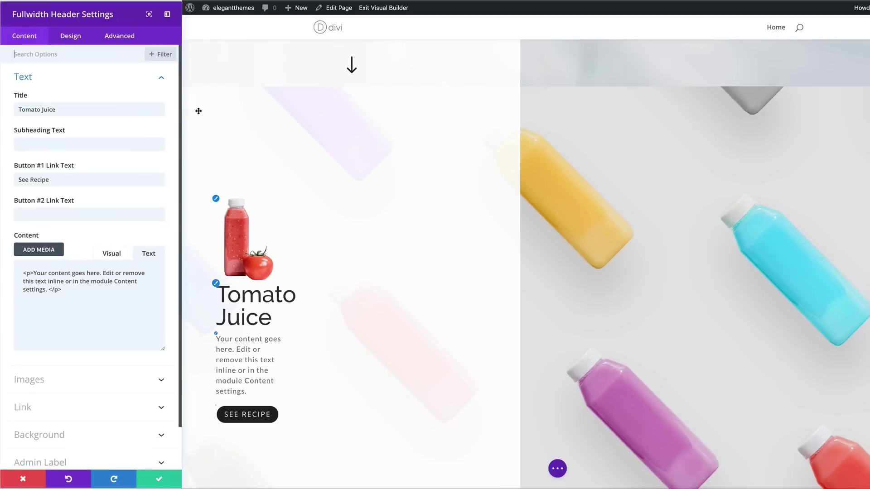
{"action": "scroll", "coordinate": [113, 353], "scroll_direction": "down", "scroll_amount": 1}
{"action": "scroll", "coordinate": [114, 352], "scroll_direction": "down", "scroll_amount": 1}
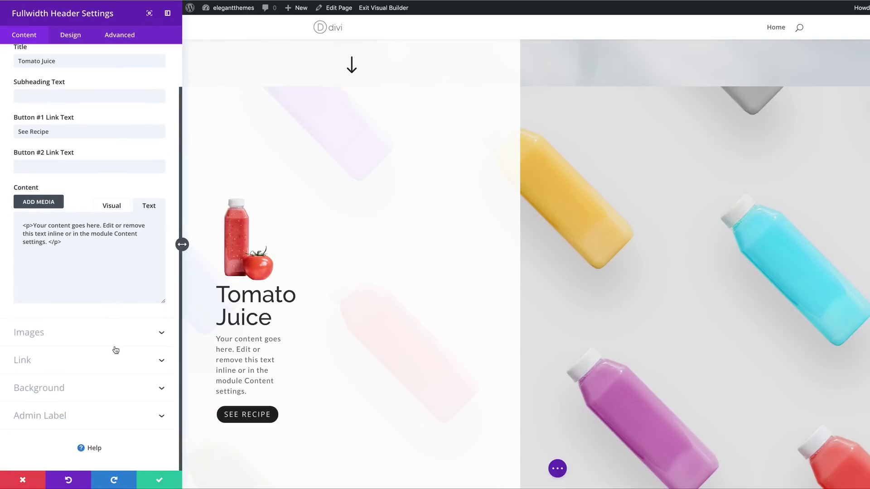
{"action": "left_click", "coordinate": [83, 334]}
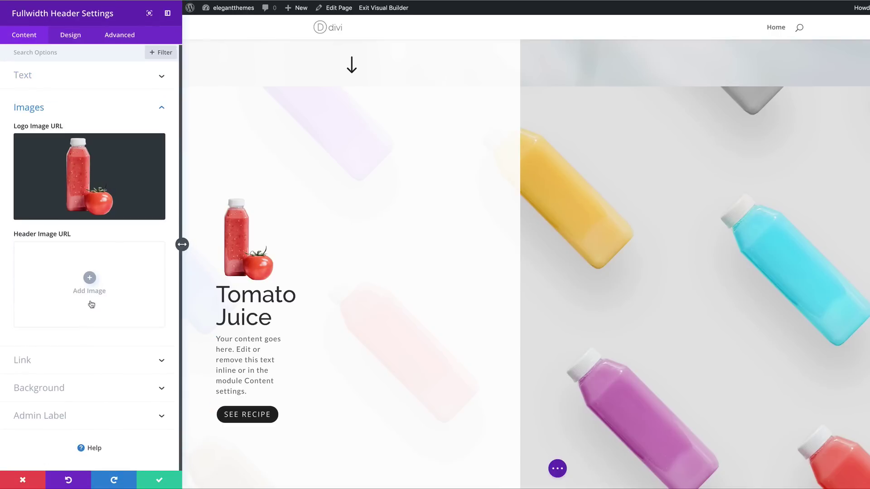
{"action": "left_click", "coordinate": [113, 167]}
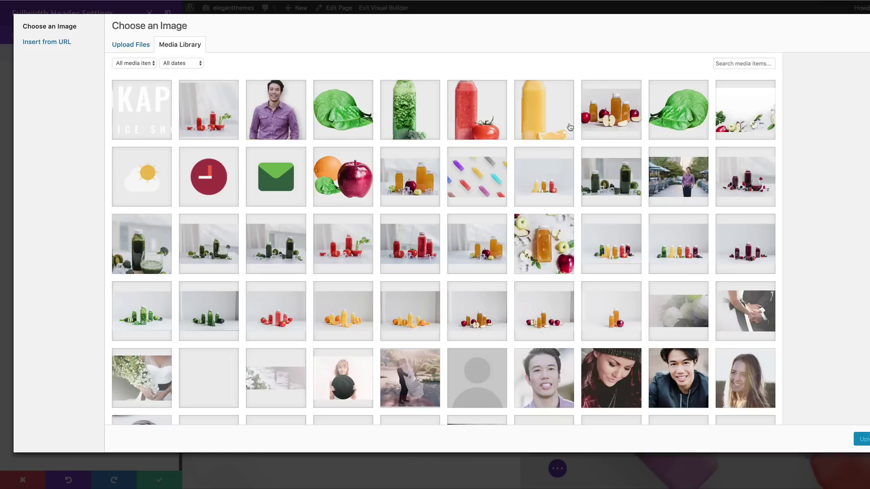
{"action": "left_click", "coordinate": [548, 122]}
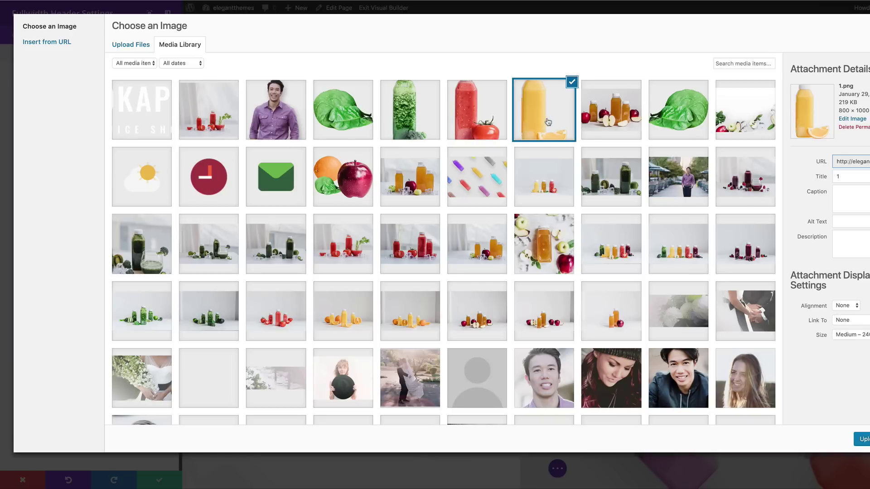
{"action": "left_click", "coordinate": [862, 439]}
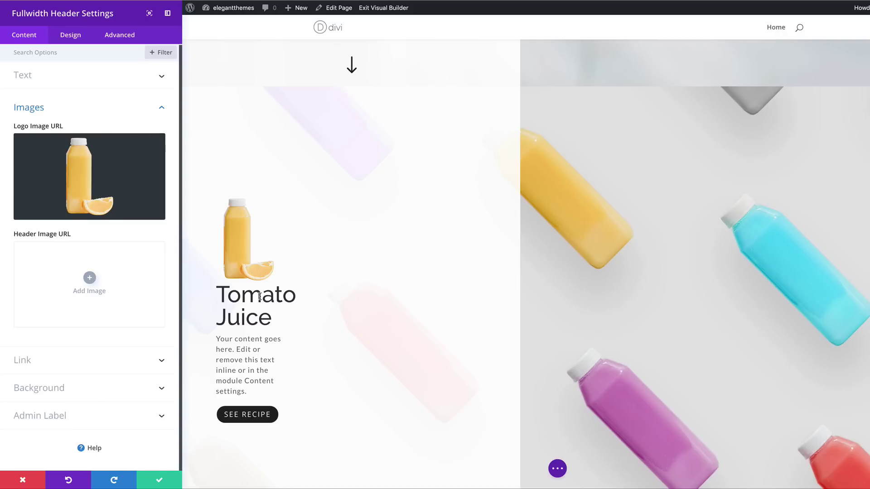
Step: Change the duplicated header's title to Orange Juice and save the module
{"action": "left_click", "coordinate": [54, 76]}
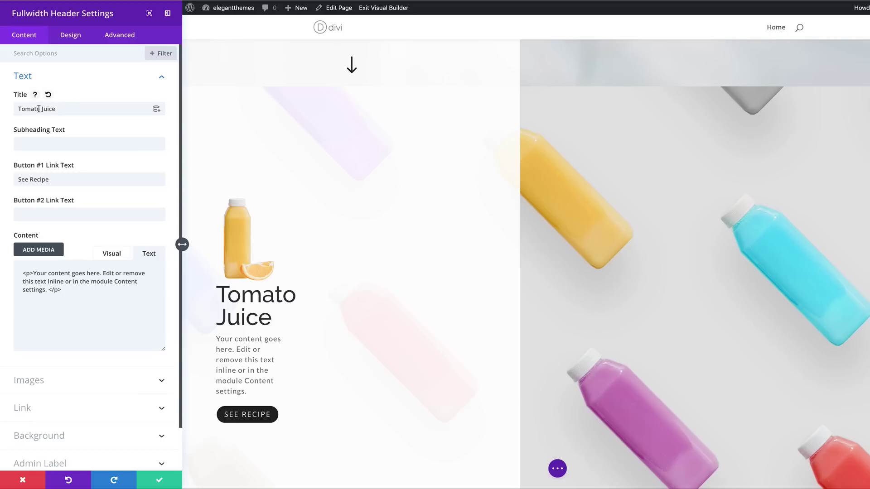
{"action": "left_click_drag", "start_coordinate": [41, 110], "coordinate": [4, 113]}
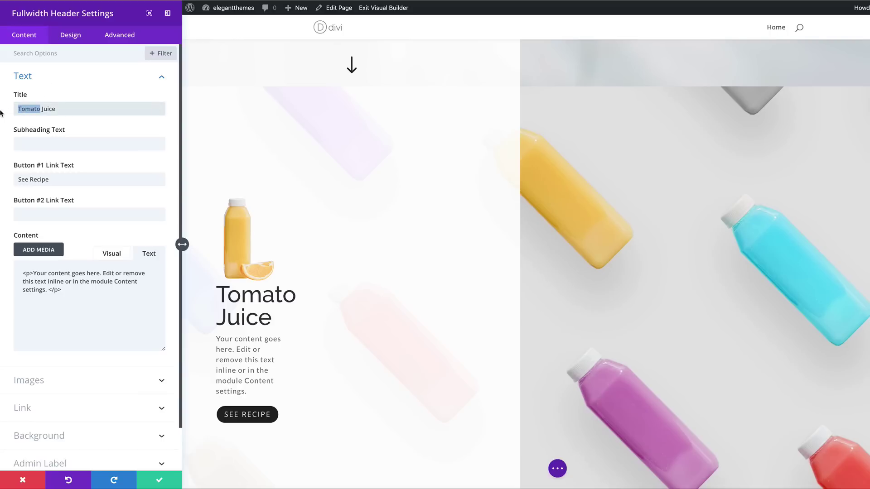
{"action": "type", "text": "Orange"}
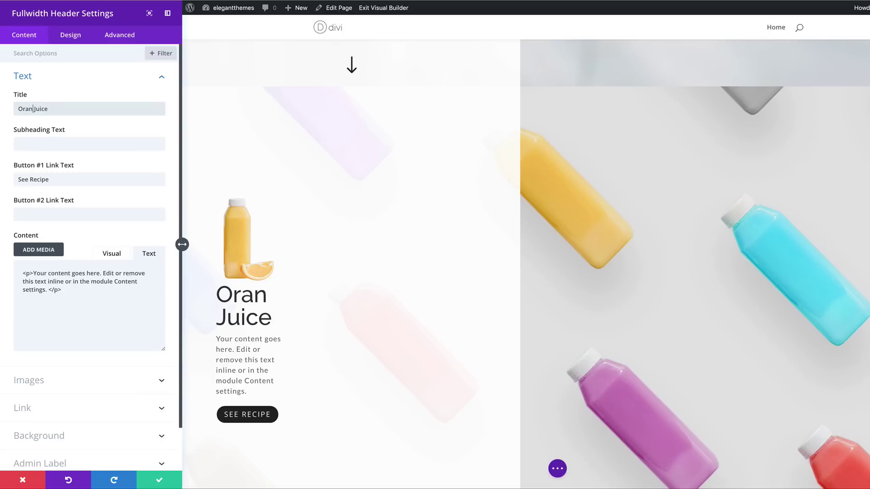
{"action": "left_click", "coordinate": [159, 480]}
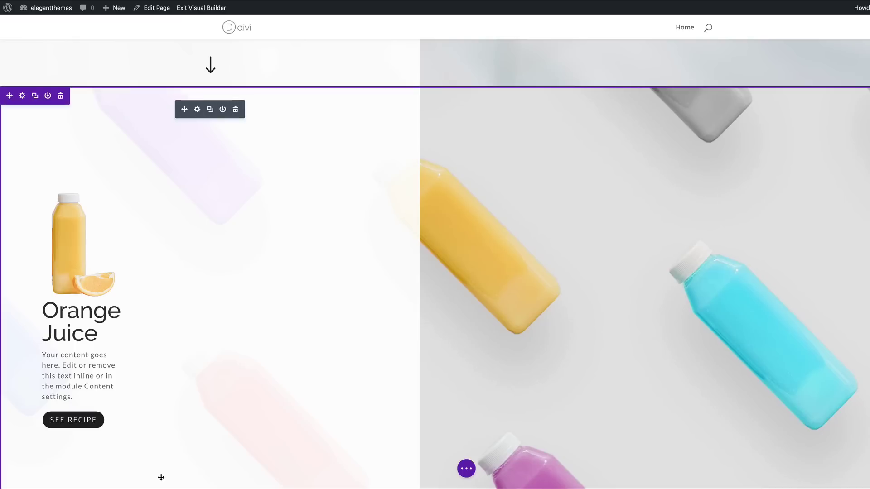
Step: Set the Orange Juice section's background image to the media library photo of orange juice bottles with sliced oranges and check the parallax transition
{"action": "left_click", "coordinate": [22, 96]}
{"action": "left_click", "coordinate": [60, 108]}
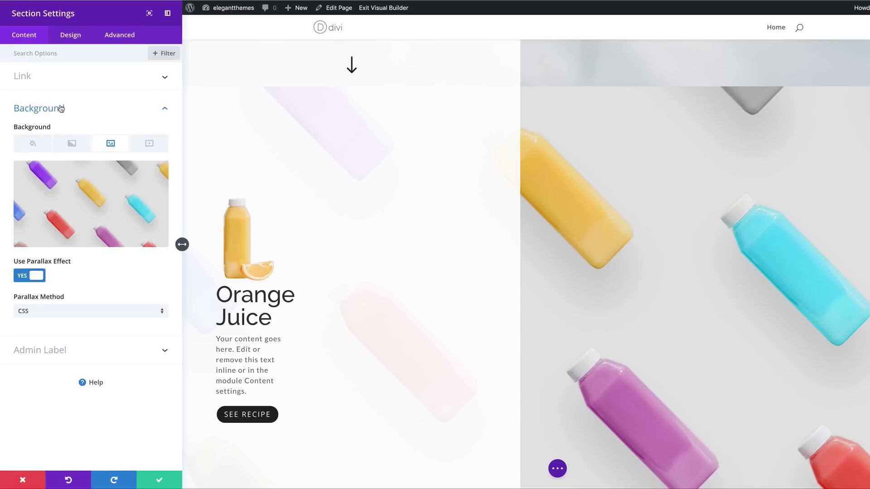
{"action": "left_click", "coordinate": [103, 201]}
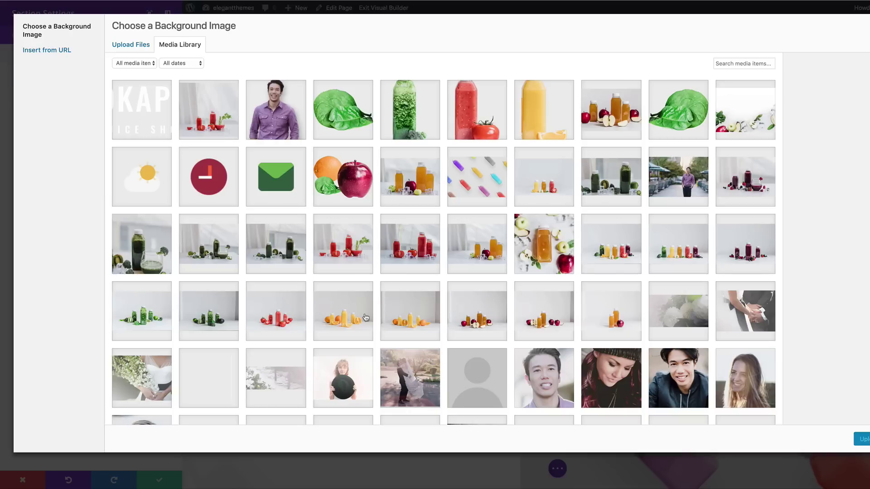
{"action": "left_click", "coordinate": [414, 323]}
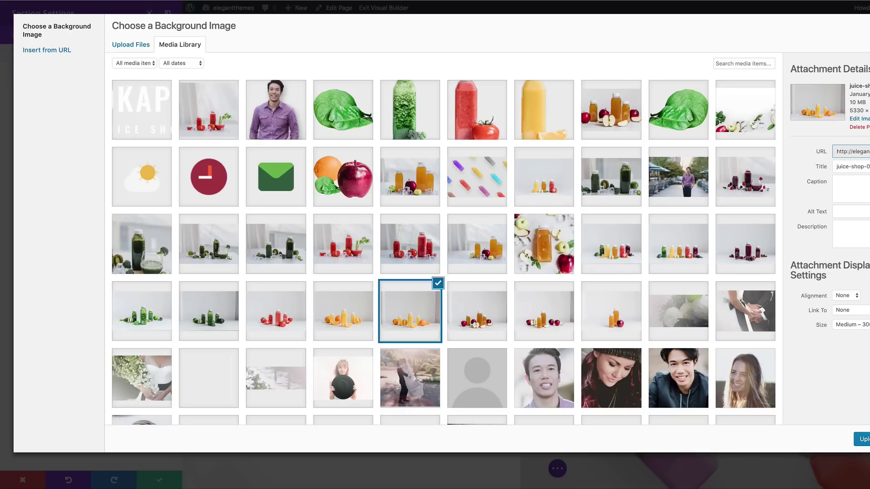
{"action": "left_click", "coordinate": [861, 439]}
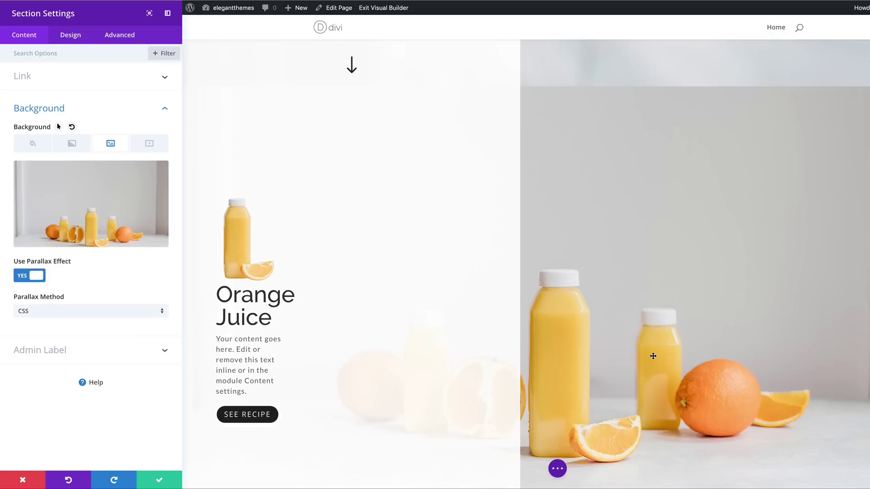
{"action": "scroll", "coordinate": [653, 356], "scroll_direction": "up", "scroll_amount": 8}
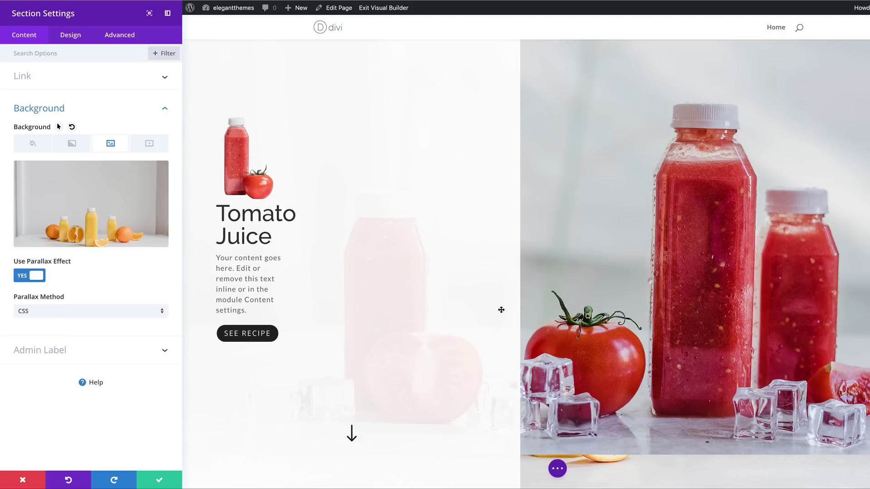
{"action": "scroll", "coordinate": [504, 312], "scroll_direction": "down", "scroll_amount": 8}
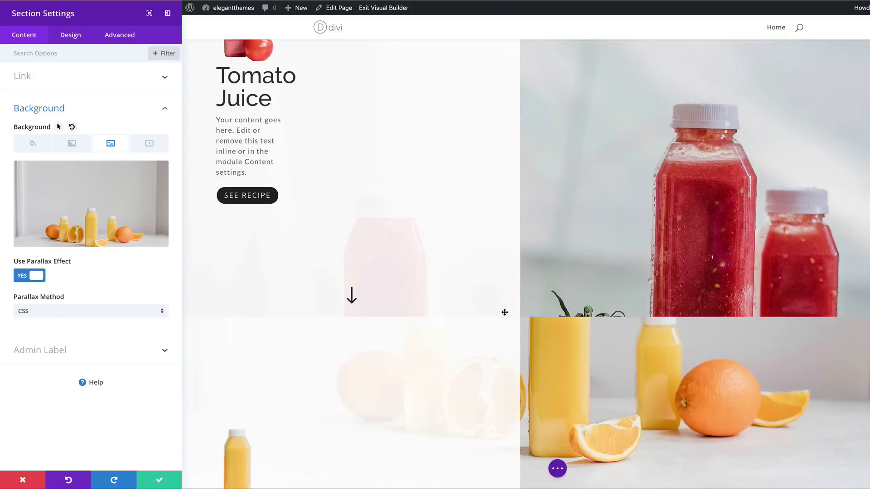
{"action": "scroll", "coordinate": [504, 313], "scroll_direction": "up", "scroll_amount": 8}
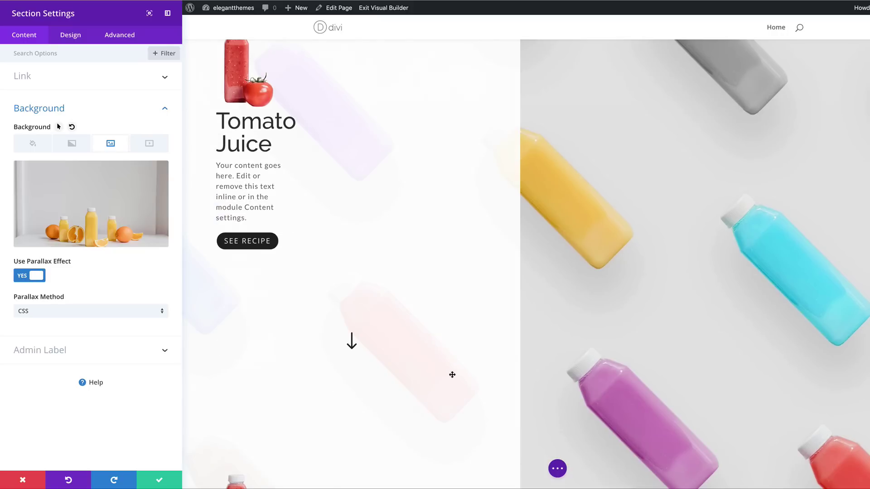
{"action": "scroll", "coordinate": [505, 366], "scroll_direction": "down", "scroll_amount": 1}
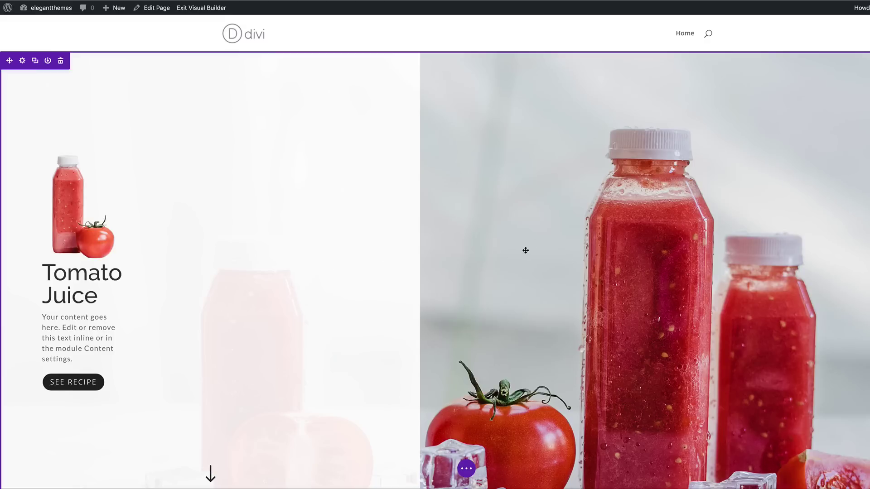
Step: Exit the Visual Builder and step through the live page's fullscreen sections using their scroll-down arrows
{"action": "left_click", "coordinate": [210, 9]}
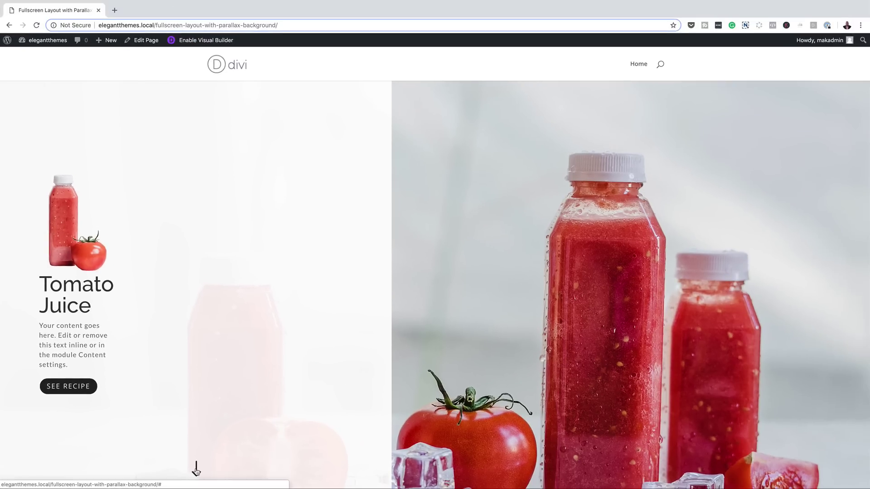
{"action": "left_click", "coordinate": [196, 471]}
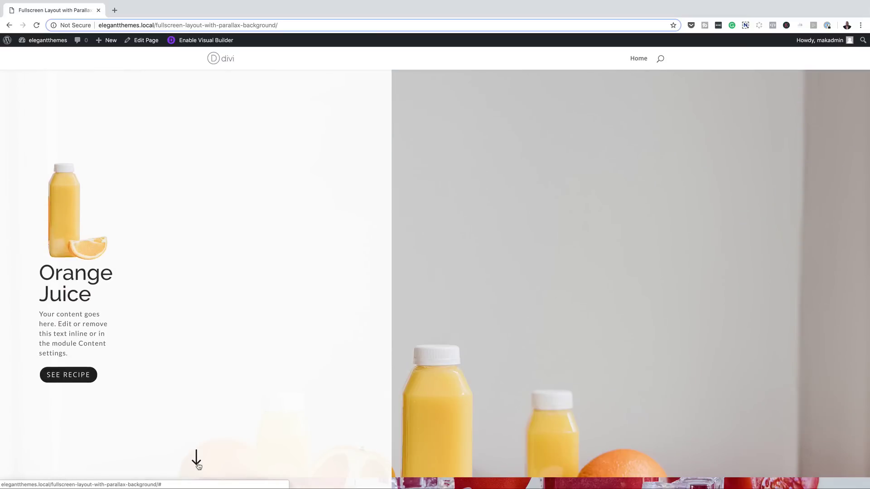
{"action": "left_click", "coordinate": [198, 465]}
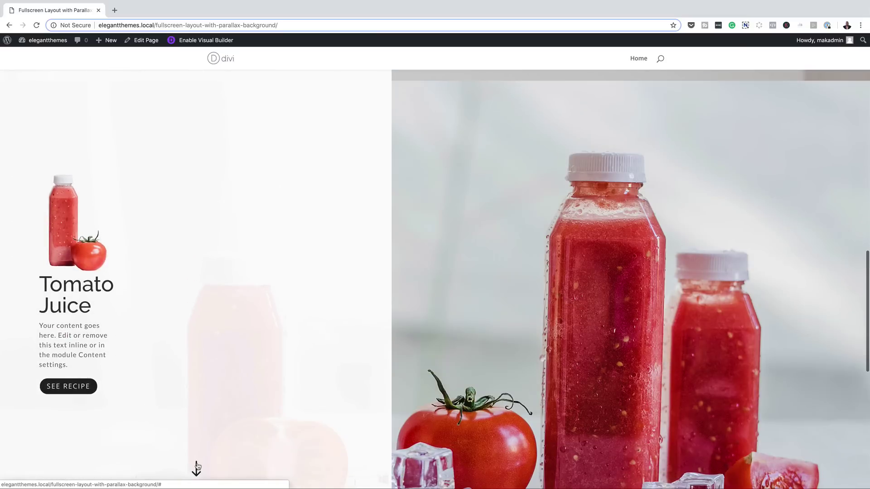
{"action": "left_click", "coordinate": [198, 468]}
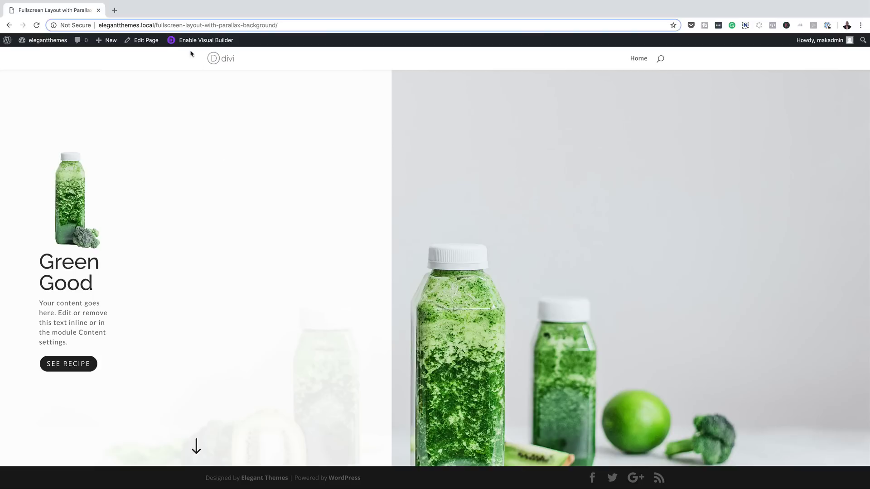
Step: Reopen the page in the Visual Builder and open the Sizing design options of the Tomato Juice fullwidth header
{"action": "left_click", "coordinate": [203, 41]}
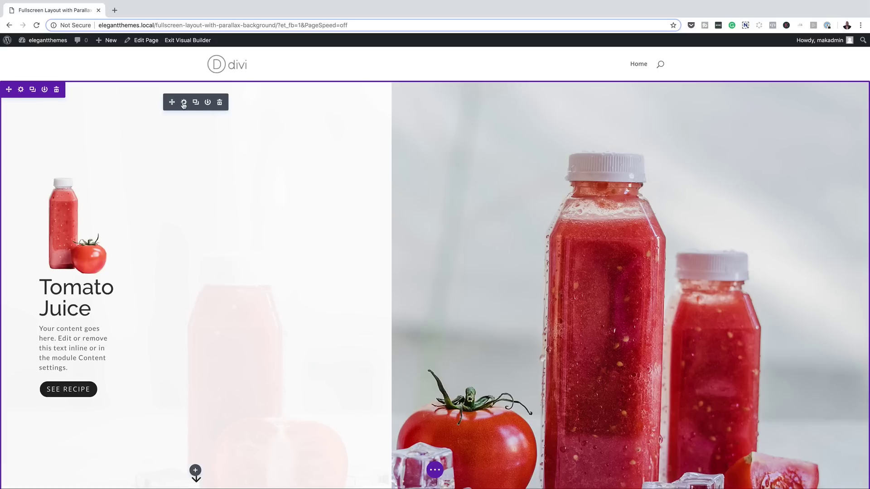
{"action": "left_click", "coordinate": [185, 103]}
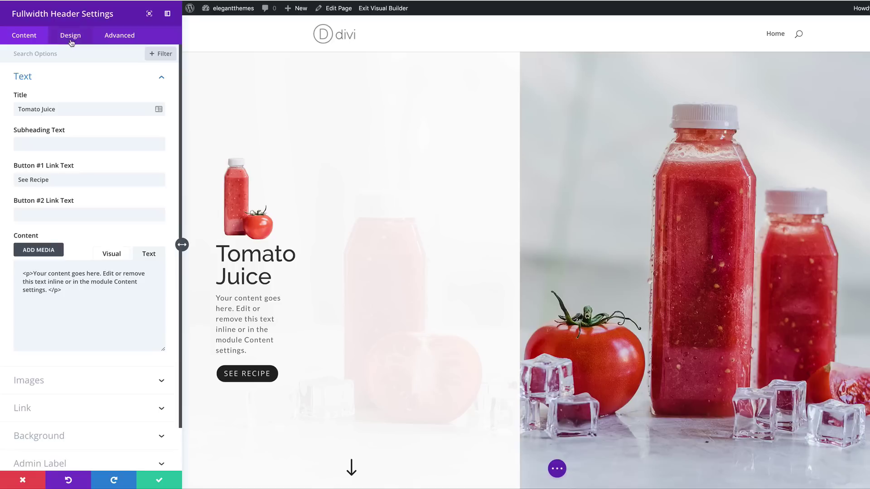
{"action": "left_click", "coordinate": [71, 36]}
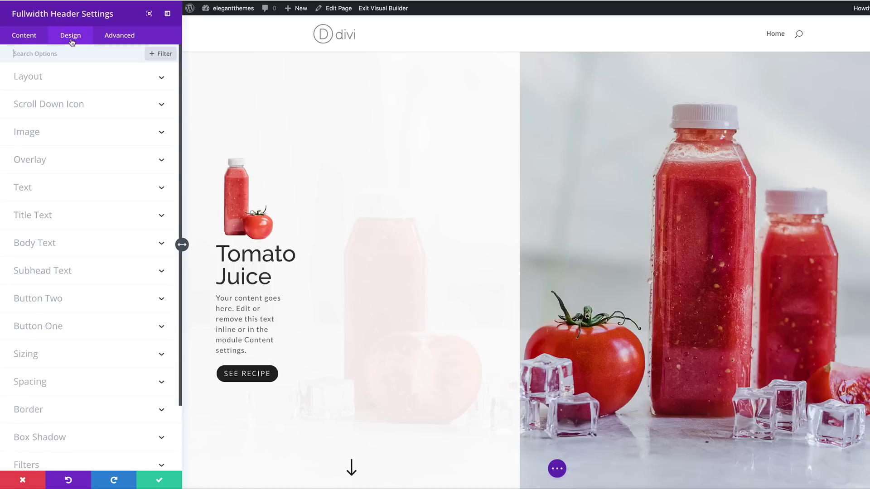
{"action": "left_click", "coordinate": [53, 357]}
{"action": "scroll", "coordinate": [53, 358], "scroll_direction": "down", "scroll_amount": 5}
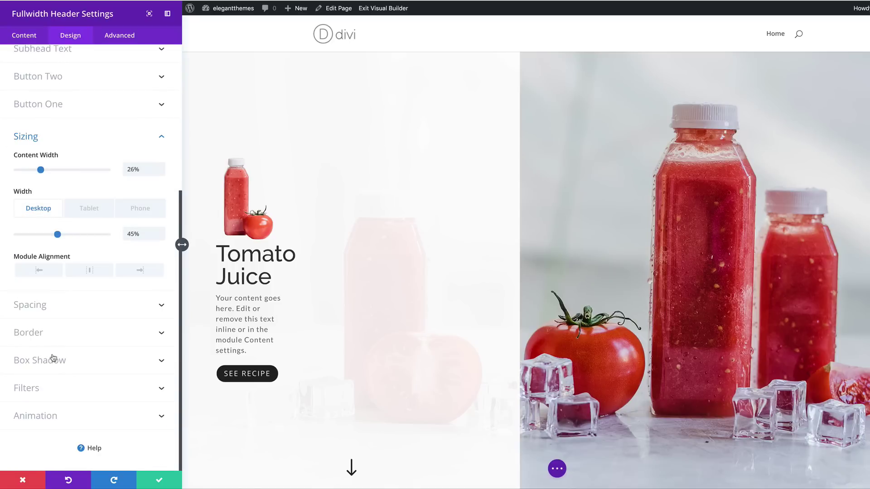
Step: Try center module alignment on the Tomato Juice header and review how the page looks with it
{"action": "left_click", "coordinate": [89, 271]}
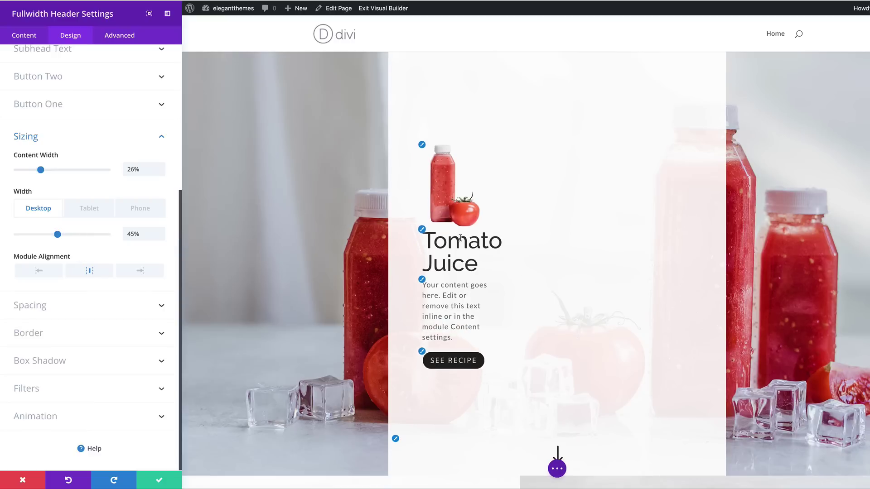
{"action": "scroll", "coordinate": [539, 265], "scroll_direction": "down", "scroll_amount": 5}
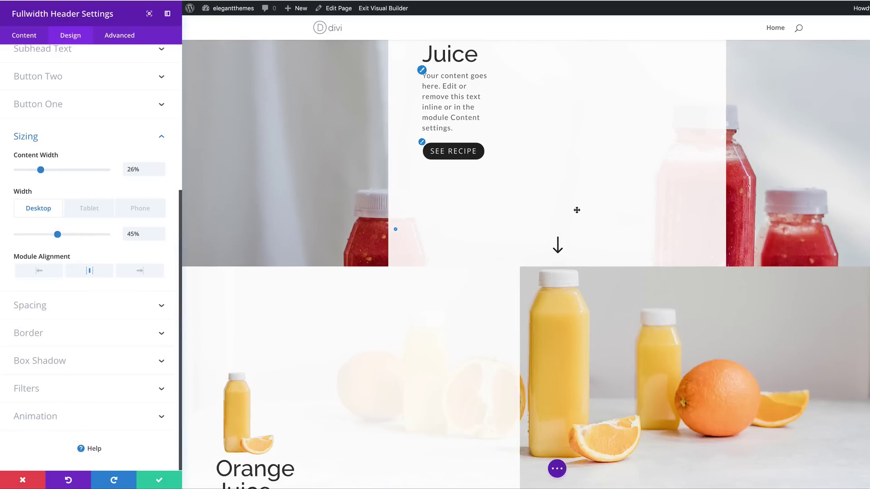
{"action": "scroll", "coordinate": [641, 234], "scroll_direction": "up", "scroll_amount": 5}
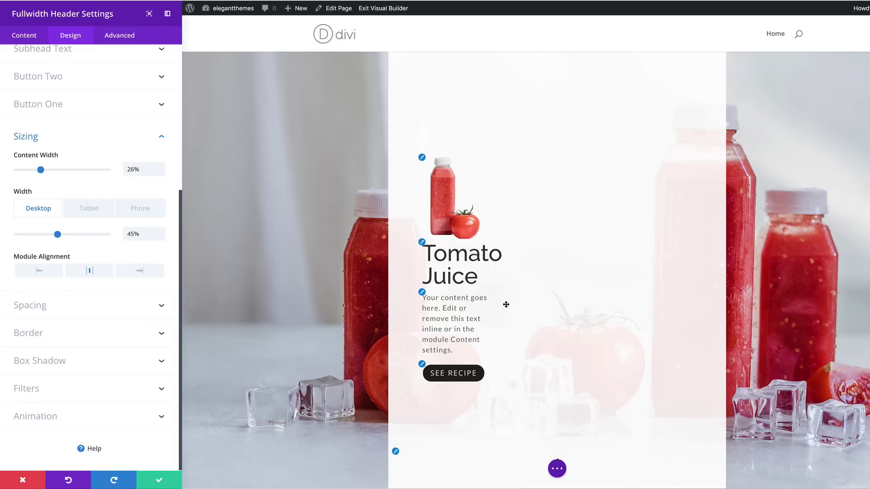
{"action": "scroll", "coordinate": [536, 319], "scroll_direction": "down", "scroll_amount": 4}
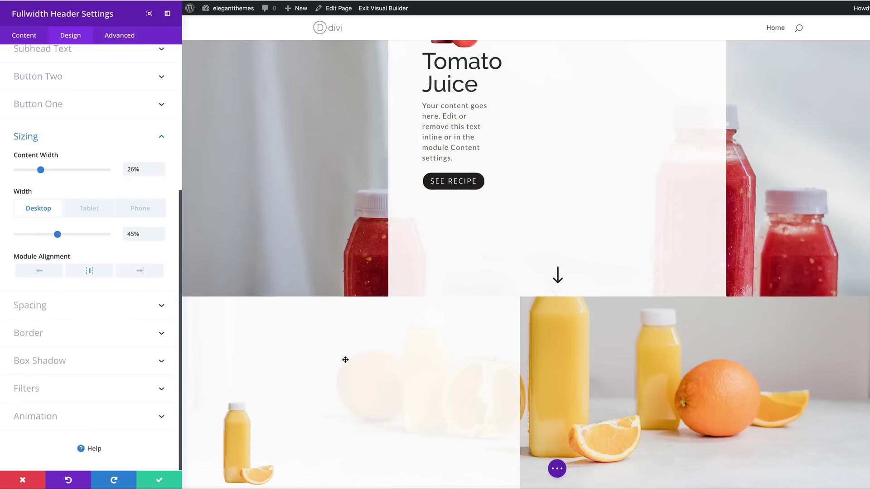
{"action": "scroll", "coordinate": [647, 391], "scroll_direction": "down", "scroll_amount": 5}
{"action": "scroll", "coordinate": [647, 388], "scroll_direction": "up", "scroll_amount": 9}
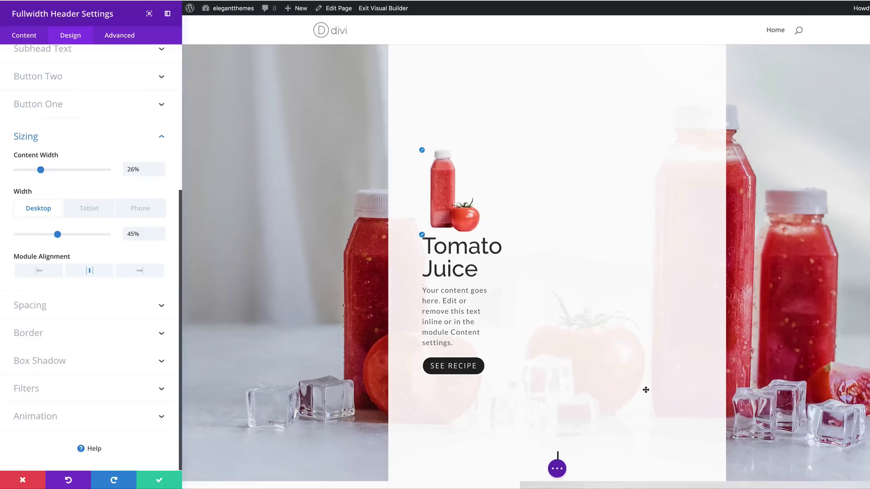
Step: Try right module alignment on the Tomato Juice header, set it to left instead and save the module
{"action": "left_click", "coordinate": [139, 271]}
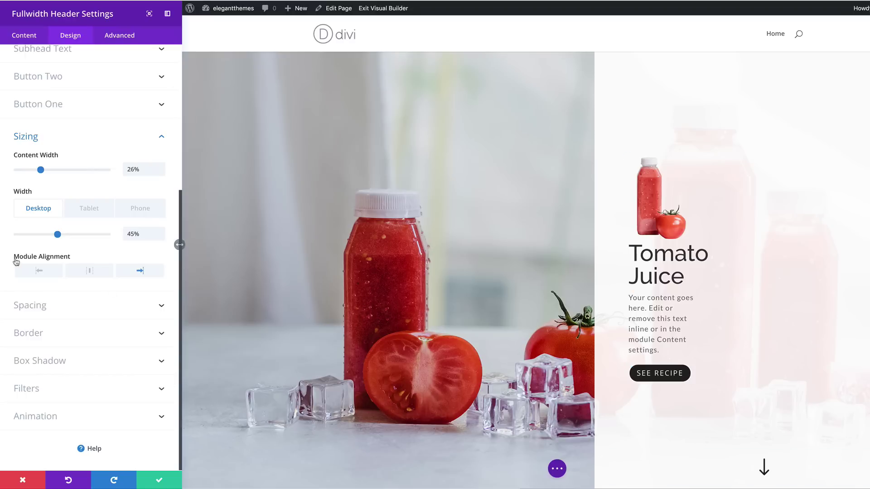
{"action": "left_click", "coordinate": [39, 269]}
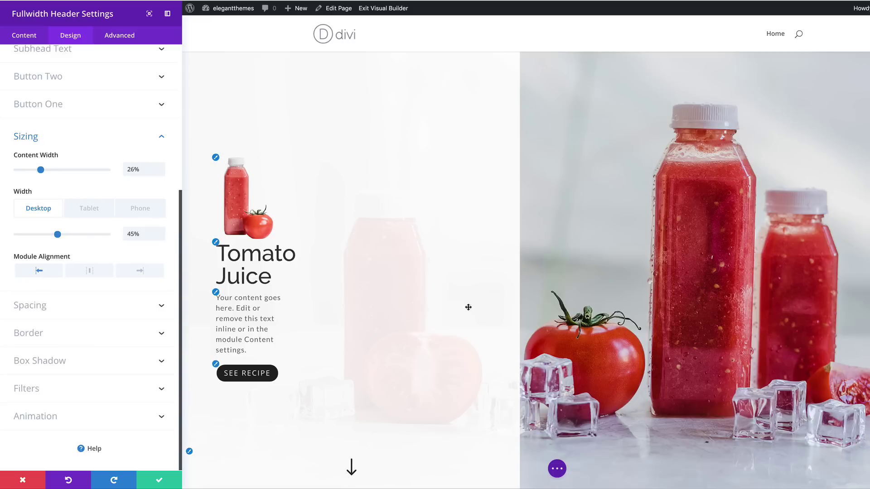
{"action": "left_click", "coordinate": [159, 480]}
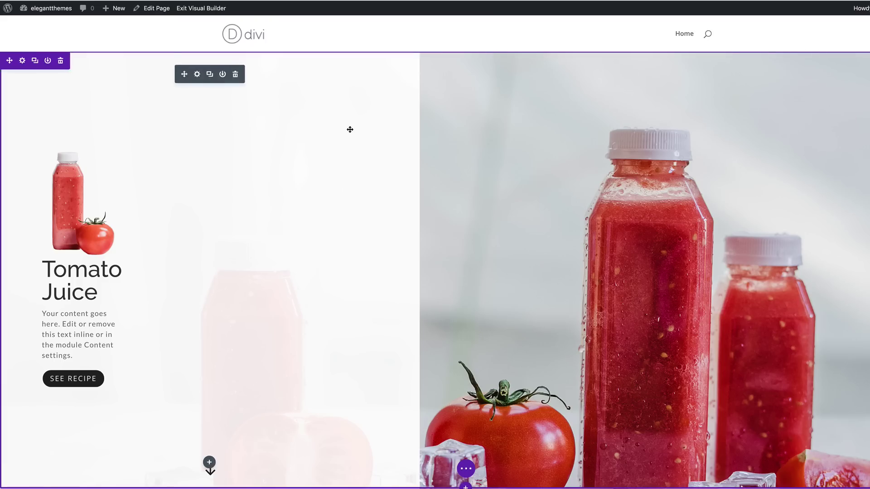